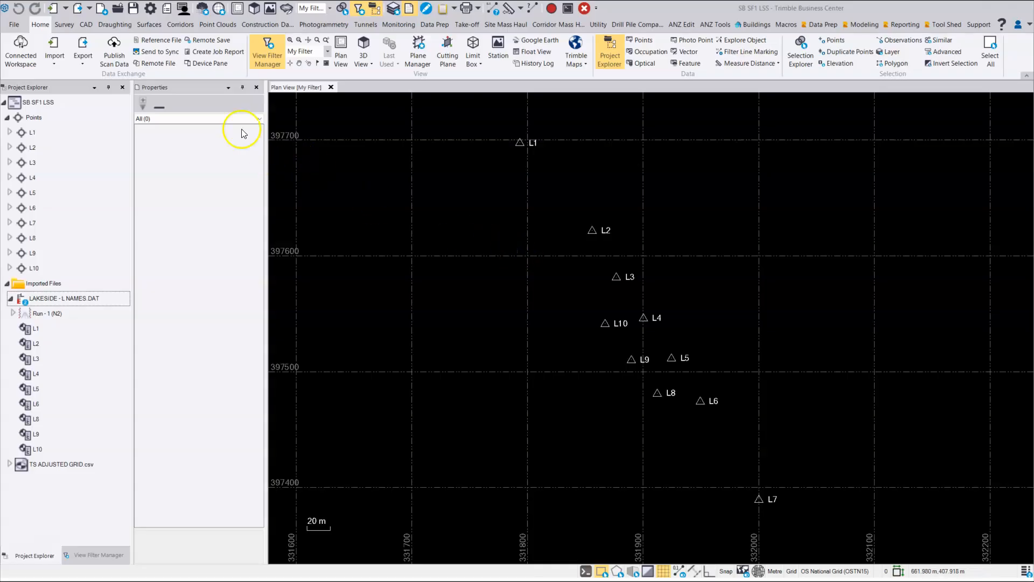
# - Open the Local Site Settings for the survey project
pyautogui.click(64, 25)
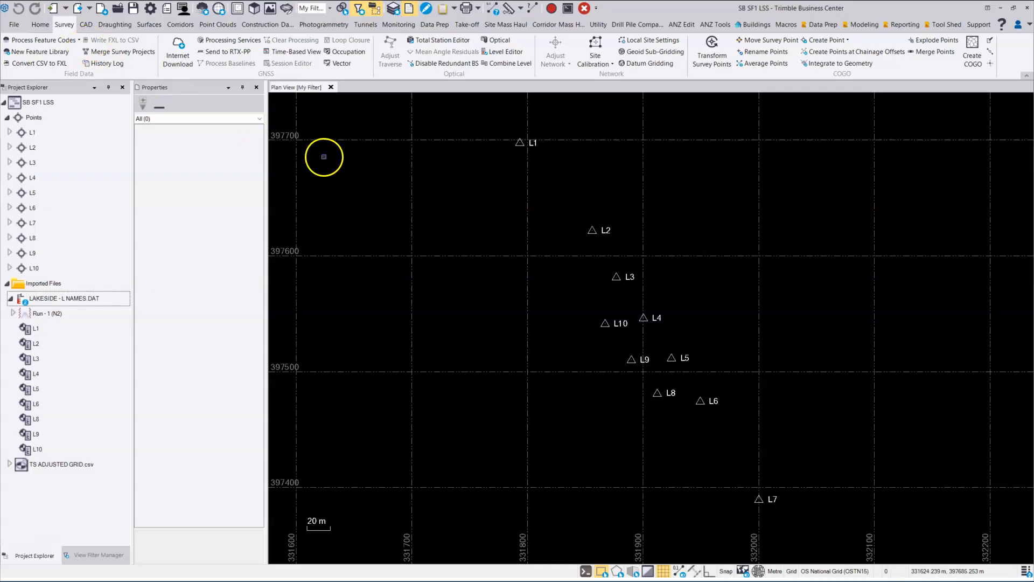
pyautogui.click(659, 41)
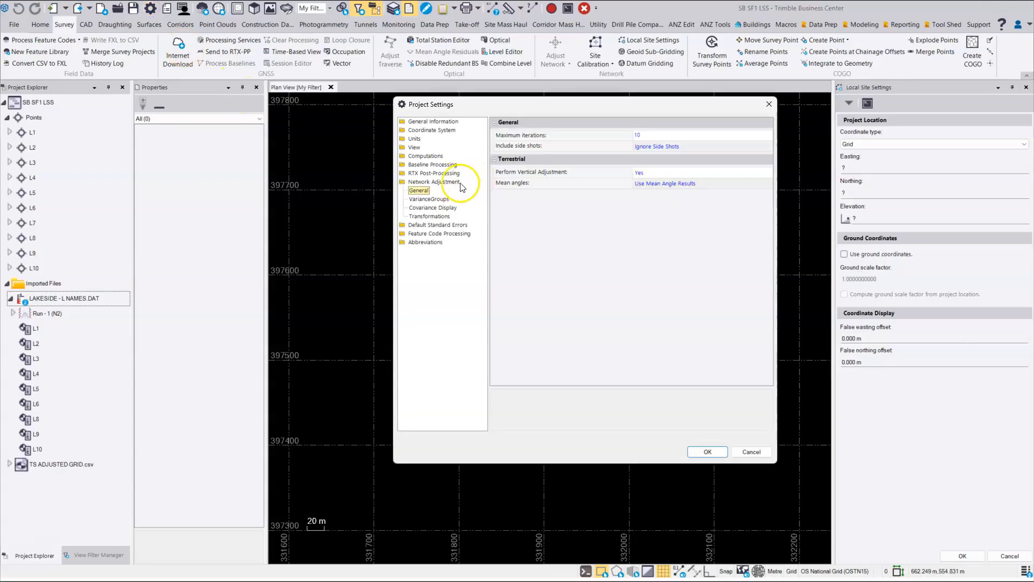
# - In the project settings for the Points Spreadsheet, set the grid, elevation and combined scale factors to Show
pyautogui.click(414, 147)
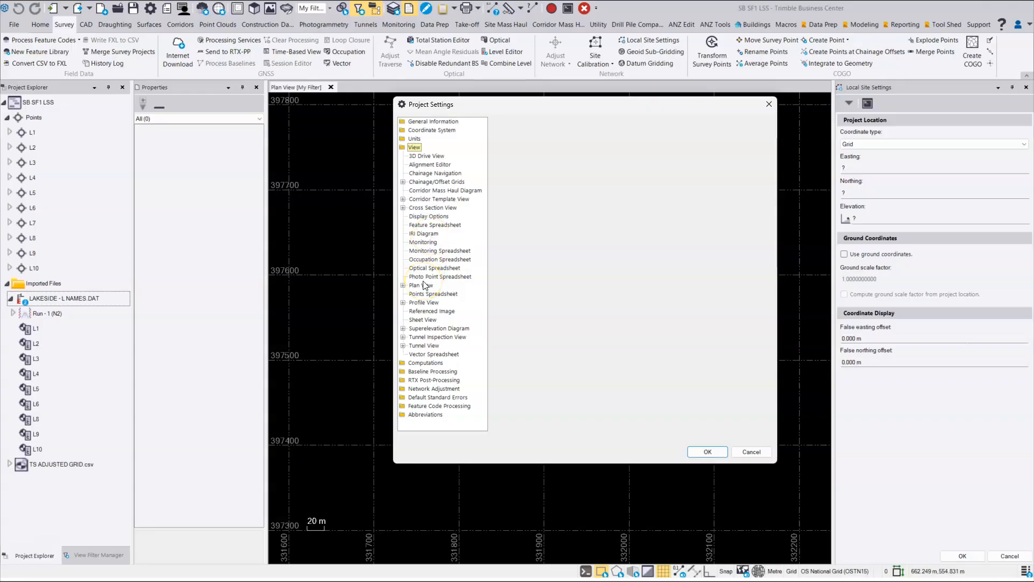
pyautogui.click(425, 293)
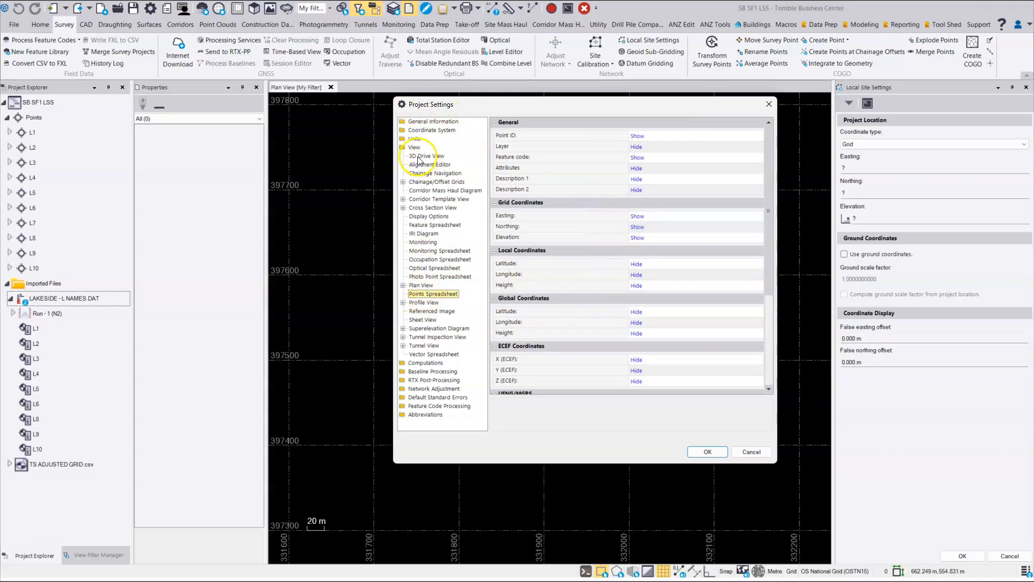
pyautogui.scroll(-3, 557, 299)
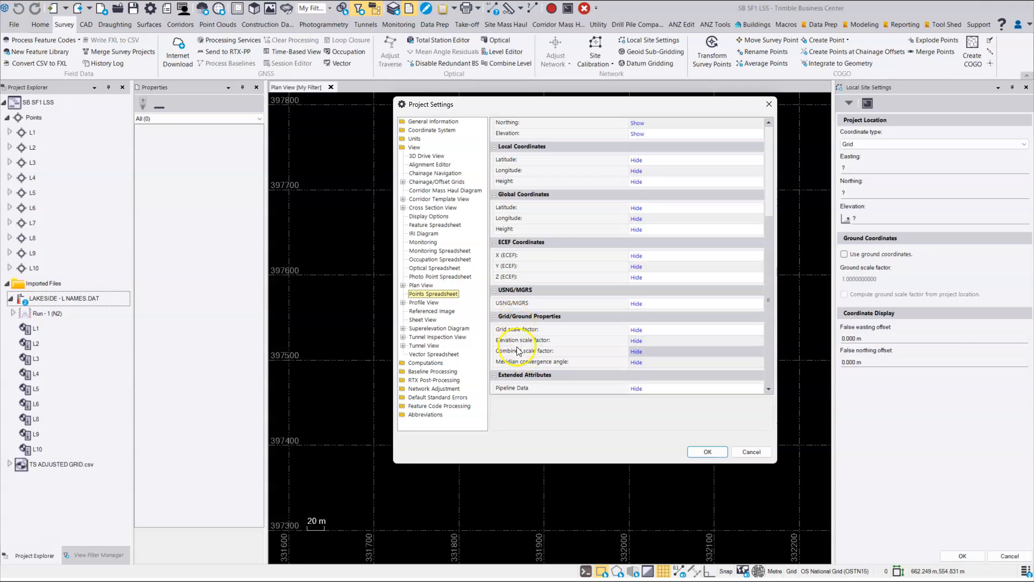
pyautogui.click(639, 330)
pyautogui.click(641, 337)
pyautogui.click(642, 340)
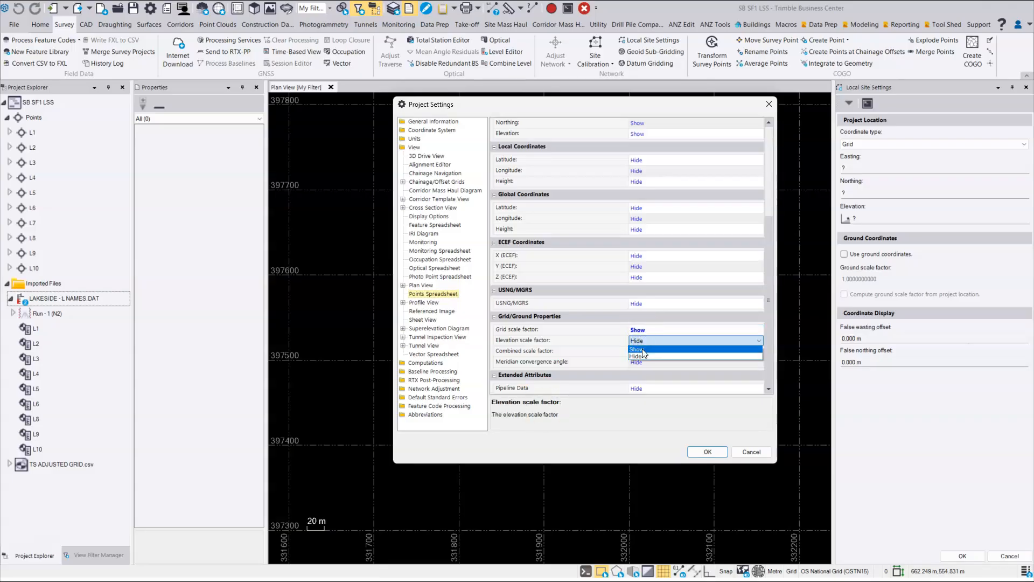
pyautogui.click(641, 349)
pyautogui.click(638, 351)
pyautogui.click(640, 351)
pyautogui.click(644, 359)
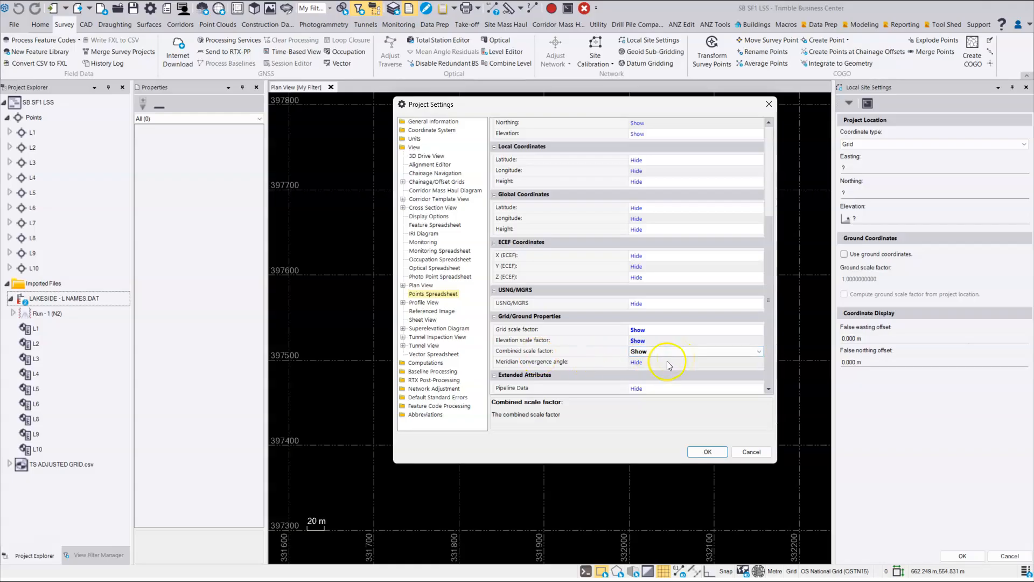
pyautogui.click(708, 452)
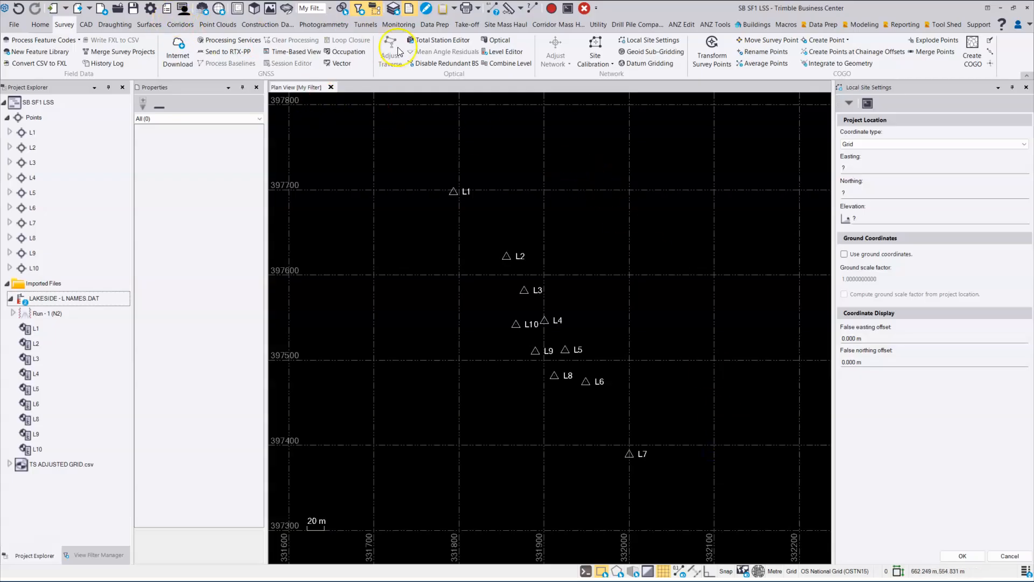
# - Open the point spreadsheet and close the Properties pane
pyautogui.click(41, 24)
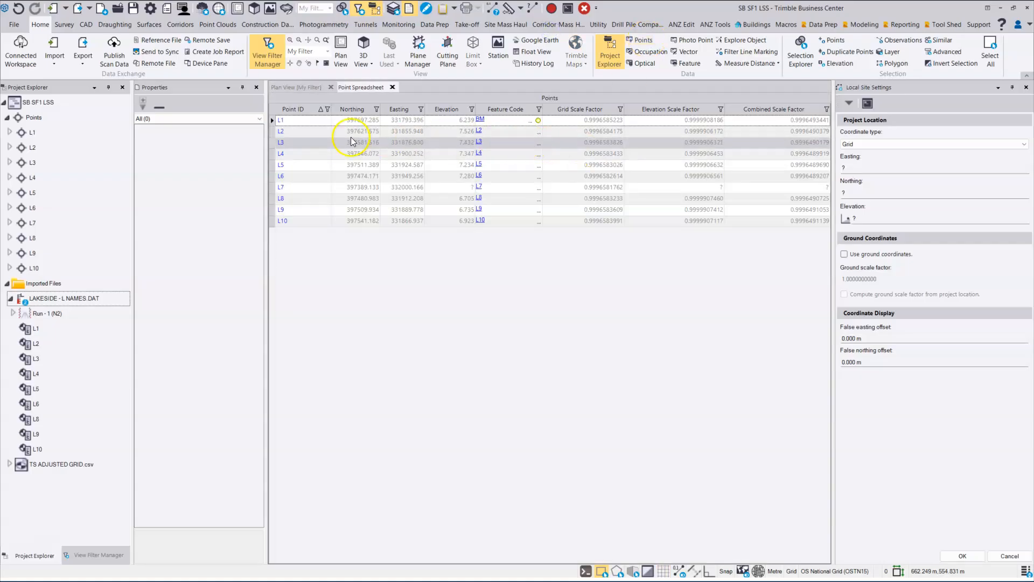
pyautogui.click(257, 87)
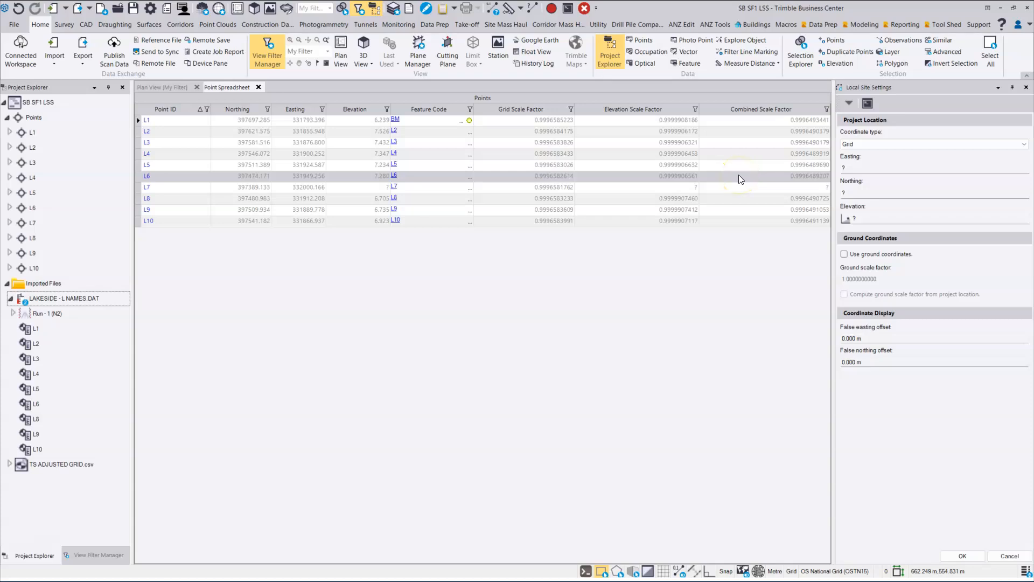
# - Run an Inverse from point L1 to point L6 in the plan view
pyautogui.click(169, 88)
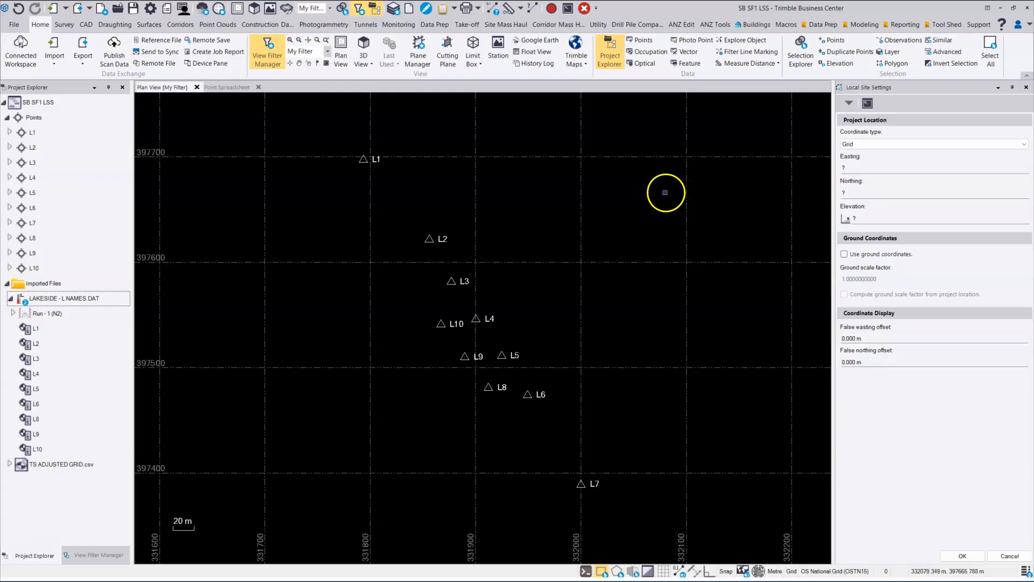
pyautogui.click(531, 10)
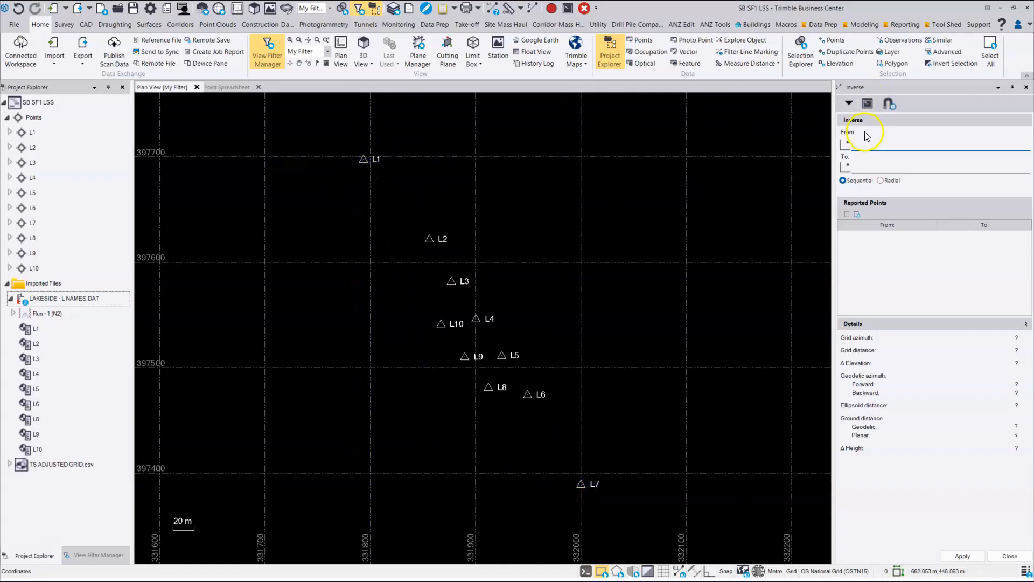
pyautogui.click(364, 159)
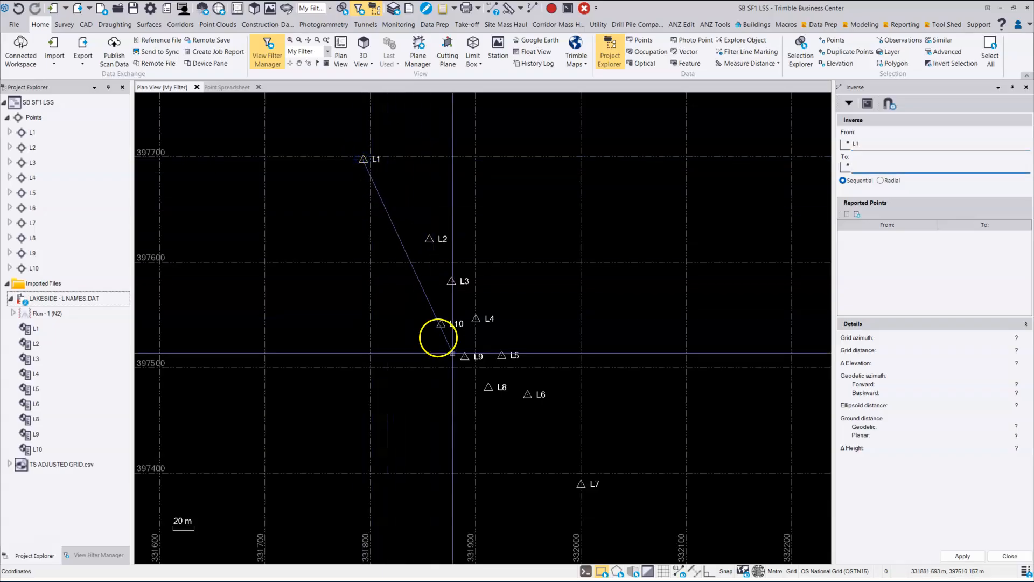
pyautogui.click(527, 395)
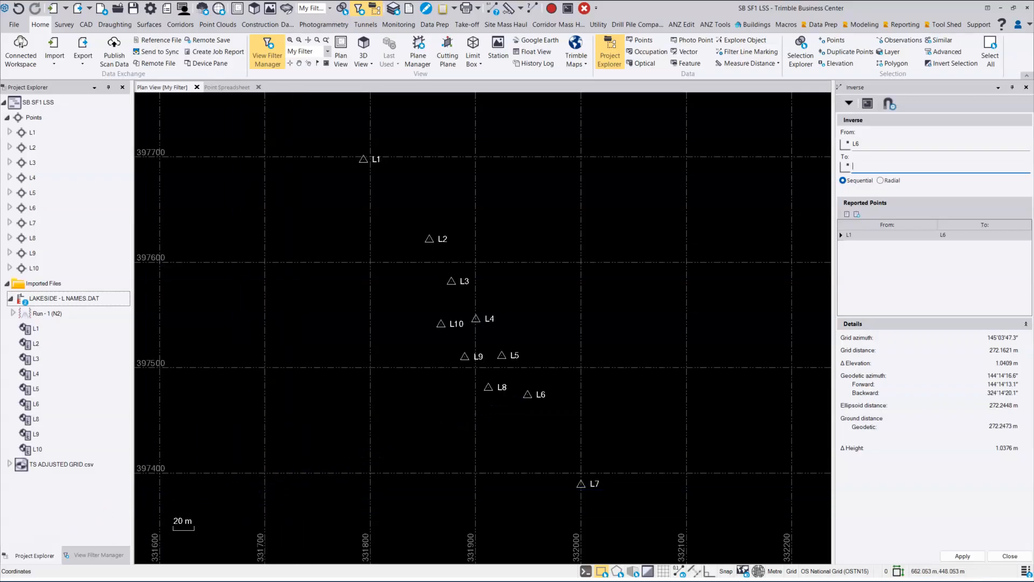
# - Show the point spreadsheet, switch to the SF1 CALCS workbook in Excel and check the OS SF ground and grid distances in F4 and G4
pyautogui.click(227, 87)
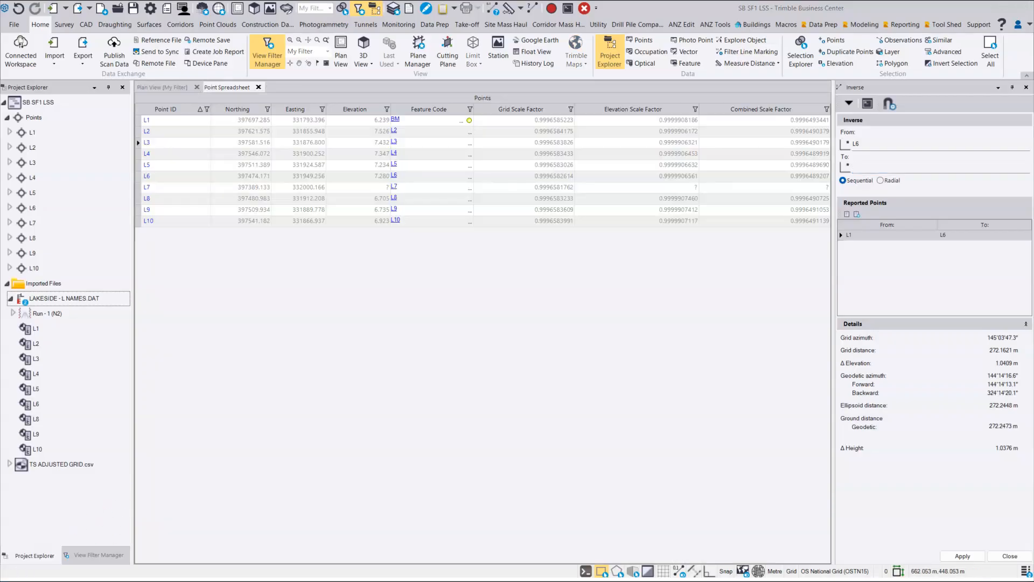
pyautogui.moveTo(1033, 356); pyautogui.dragTo(656, 167)
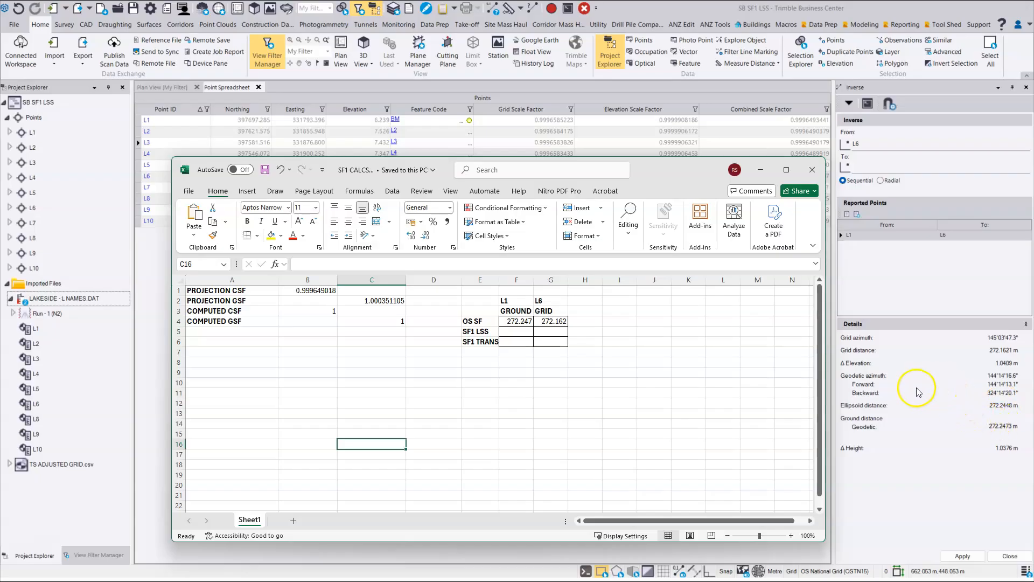
pyautogui.click(524, 321)
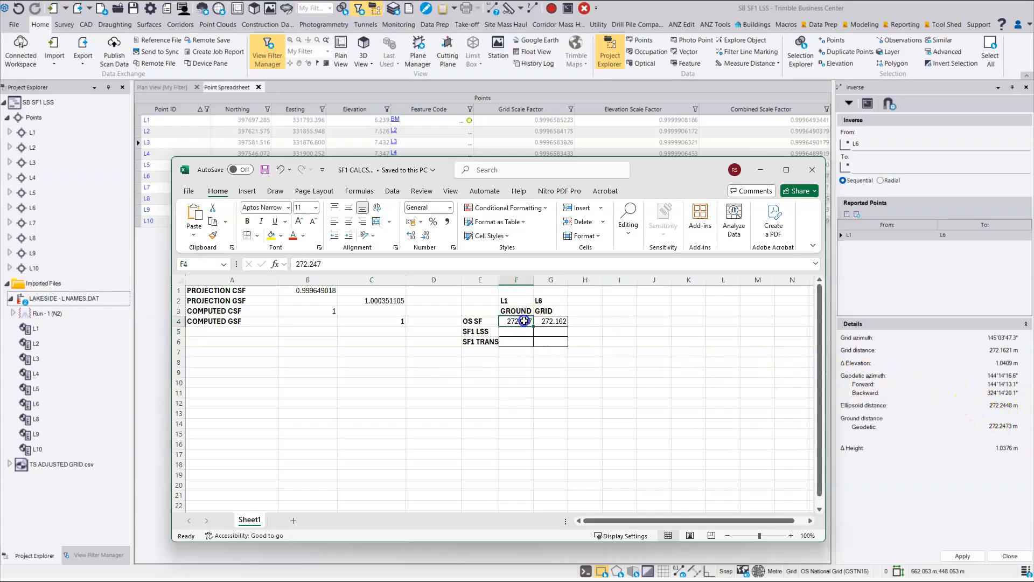
pyautogui.click(559, 320)
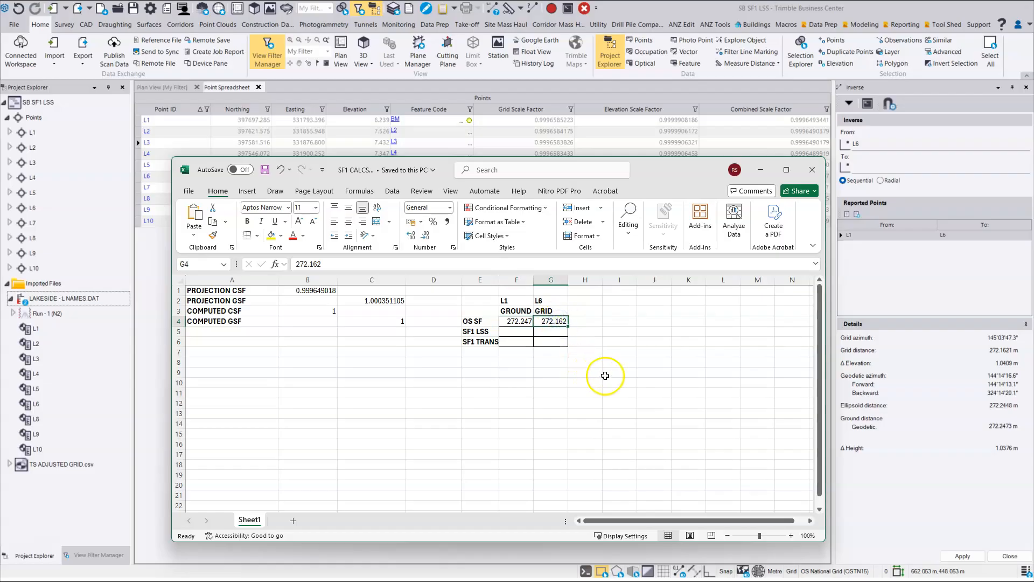
# - Move the workbook clear of the combined scale factors and examine the projection CSF in B1 and the projection GSF formula in C2
pyautogui.moveTo(655, 166); pyautogui.dragTo(681, 185)
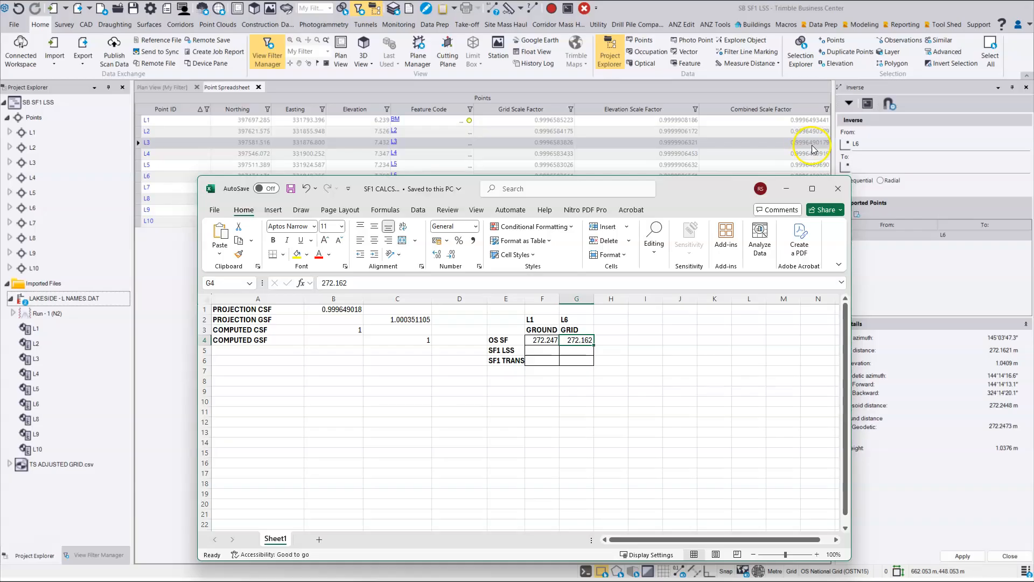
pyautogui.click(345, 308)
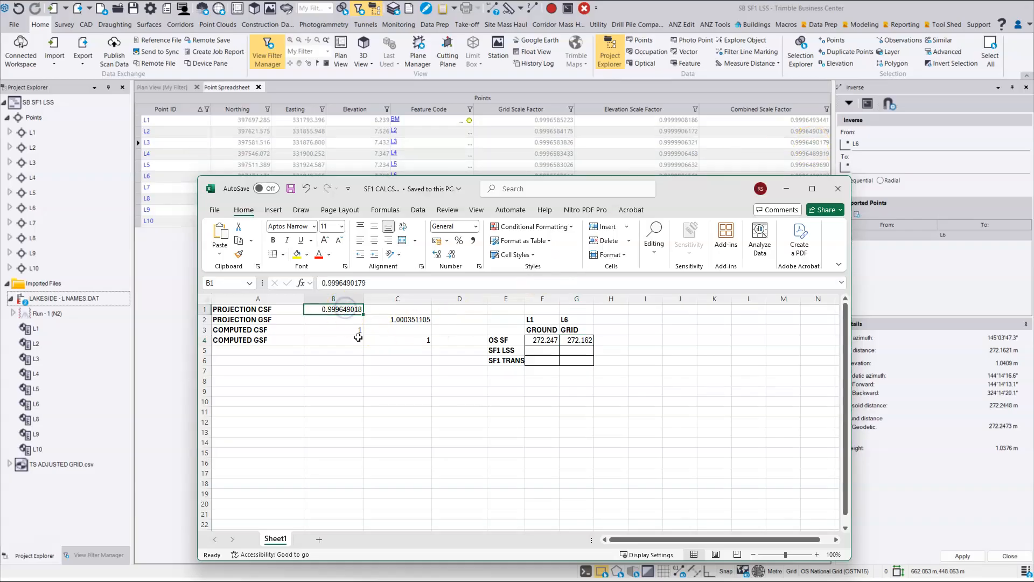
pyautogui.click(411, 320)
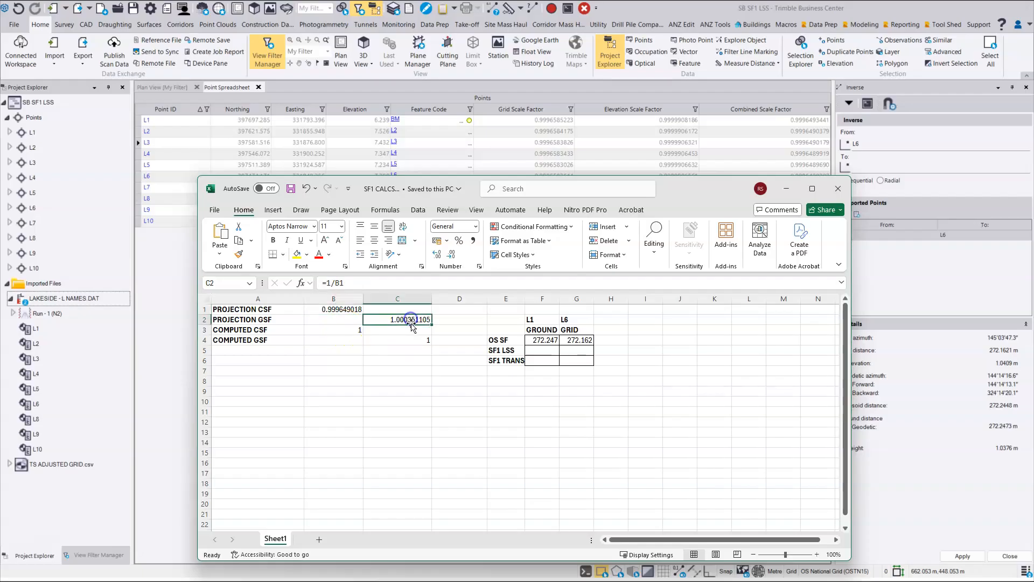
pyautogui.click(336, 309)
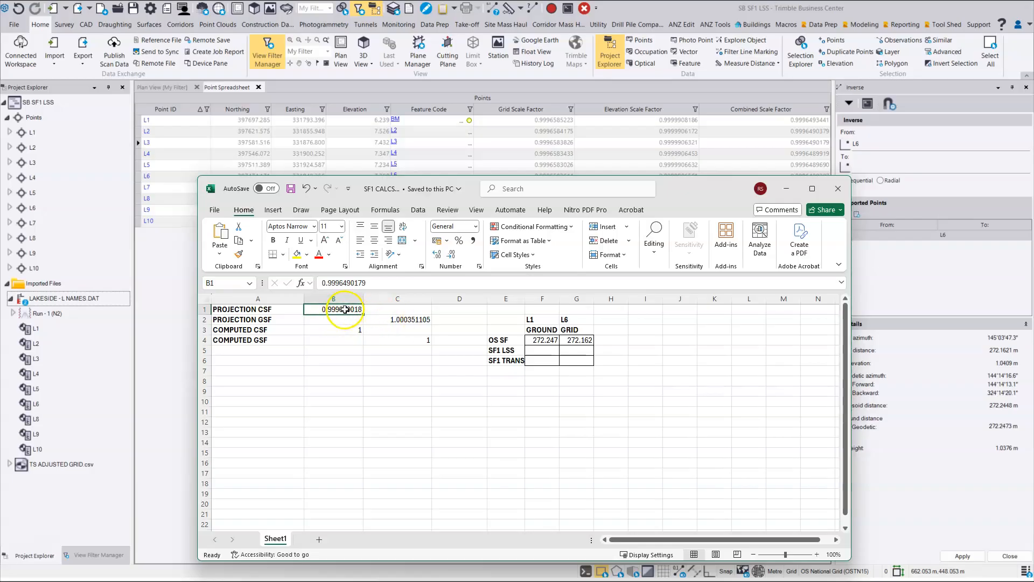
pyautogui.click(401, 319)
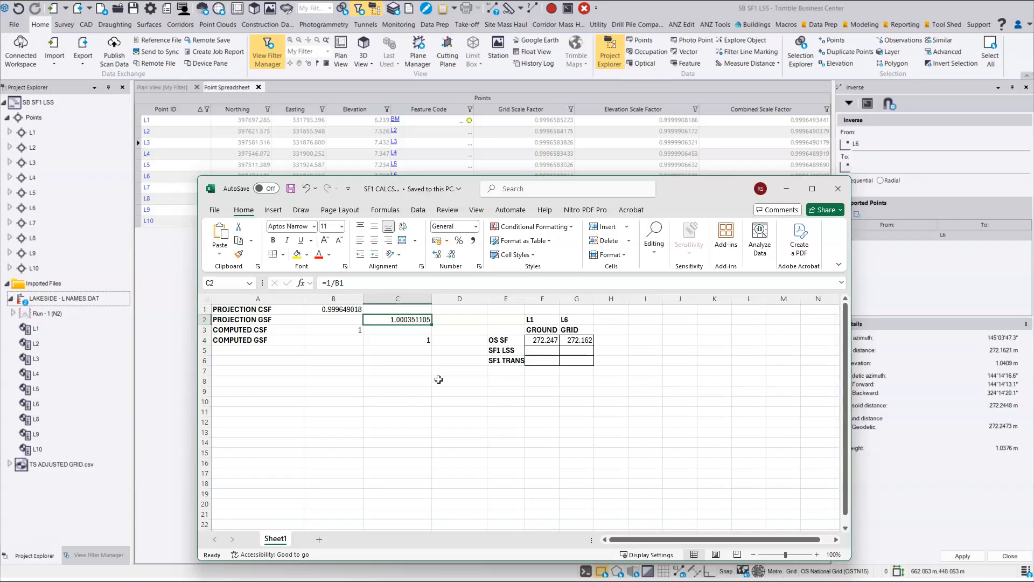
# - Close Inverse, set the project location to point L3 including its elevation, and enable ground coordinates with the scale factor computed from the project location
pyautogui.click(173, 88)
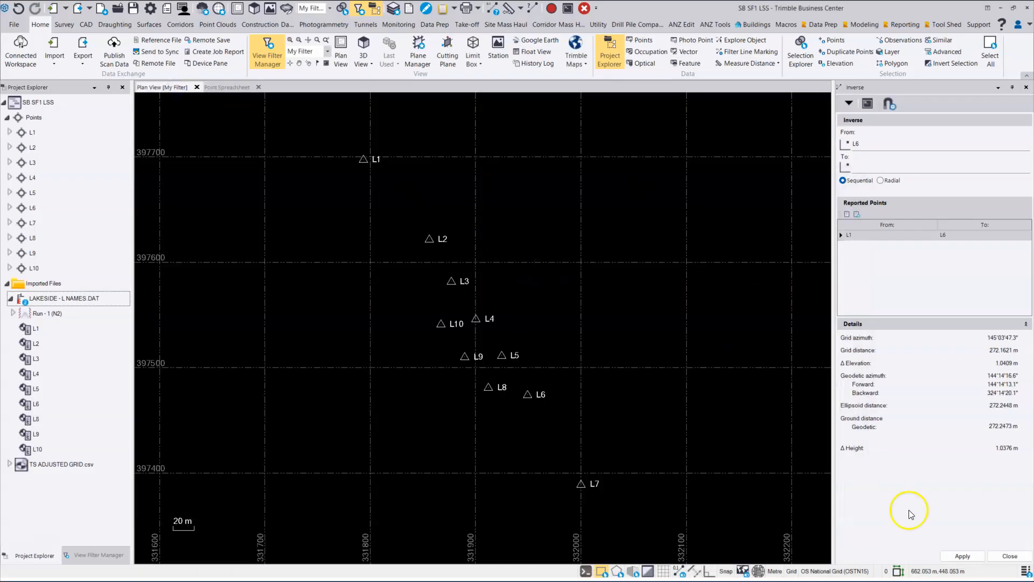
pyautogui.click(1003, 556)
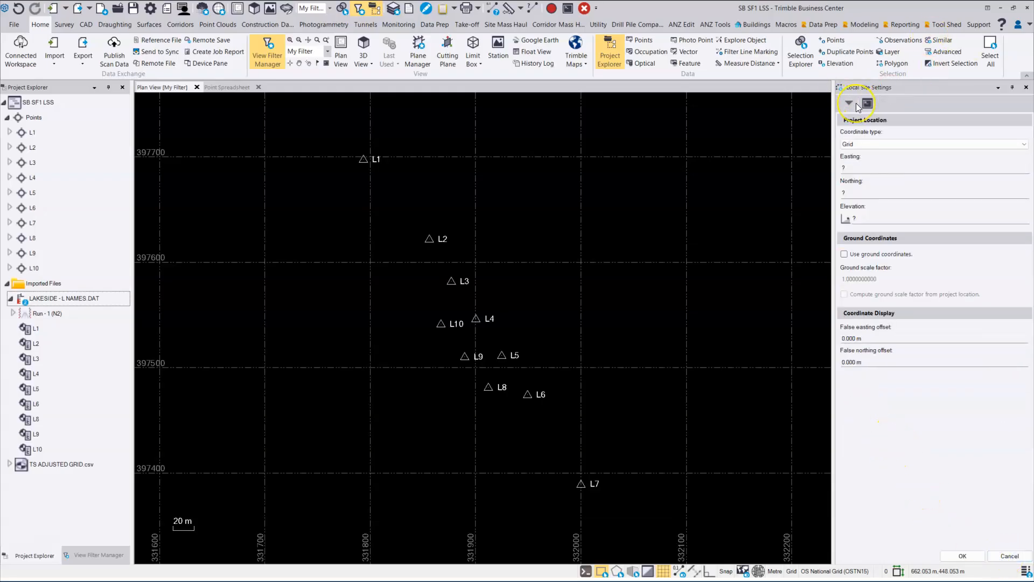
pyautogui.click(860, 166)
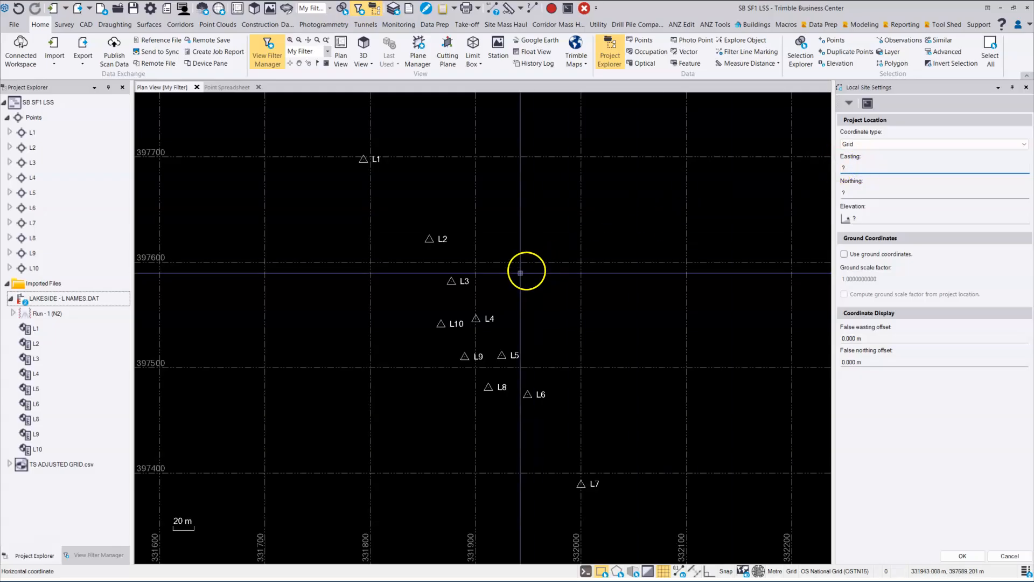
pyautogui.click(452, 281)
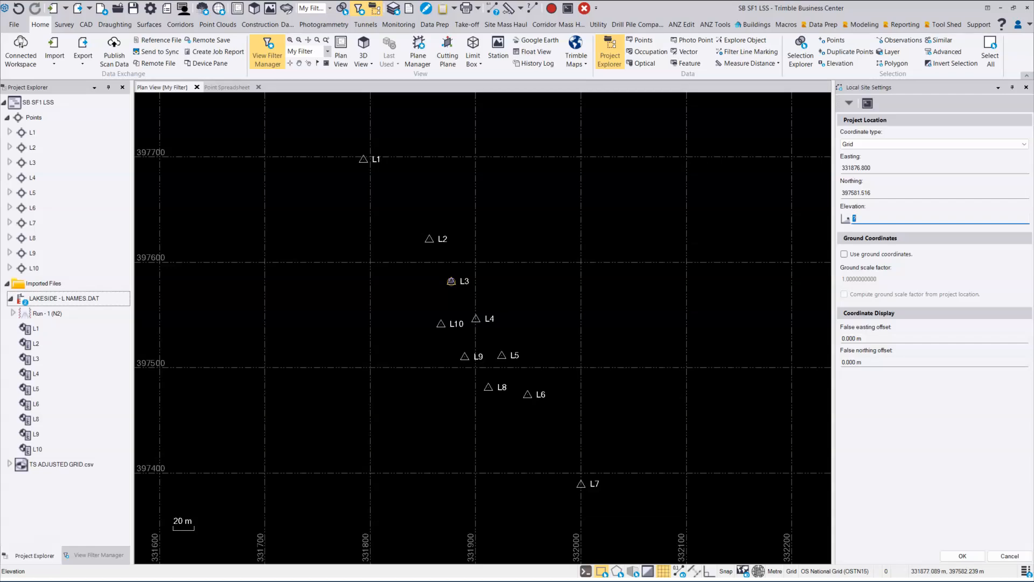
pyautogui.click(452, 282)
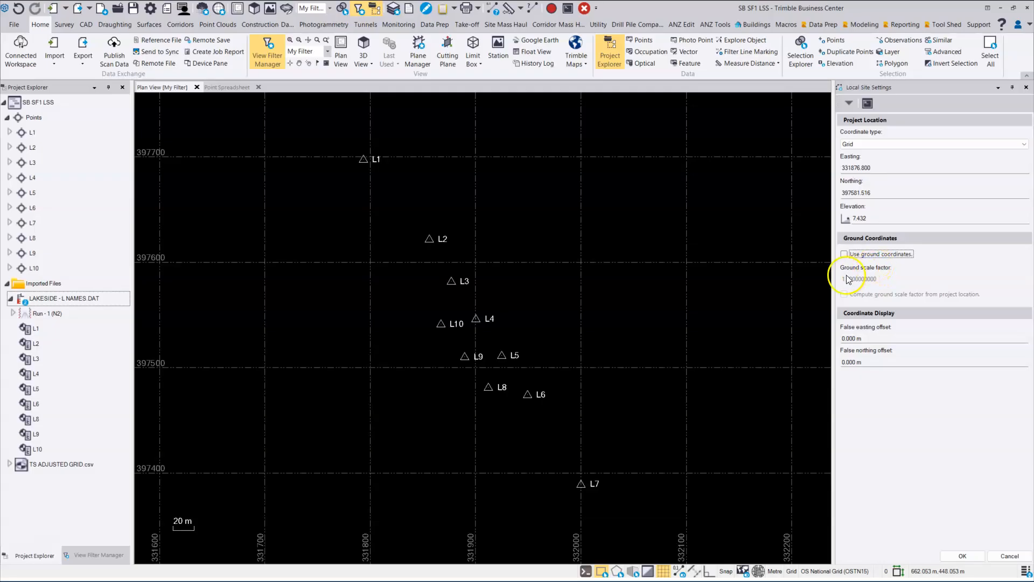
pyautogui.click(846, 255)
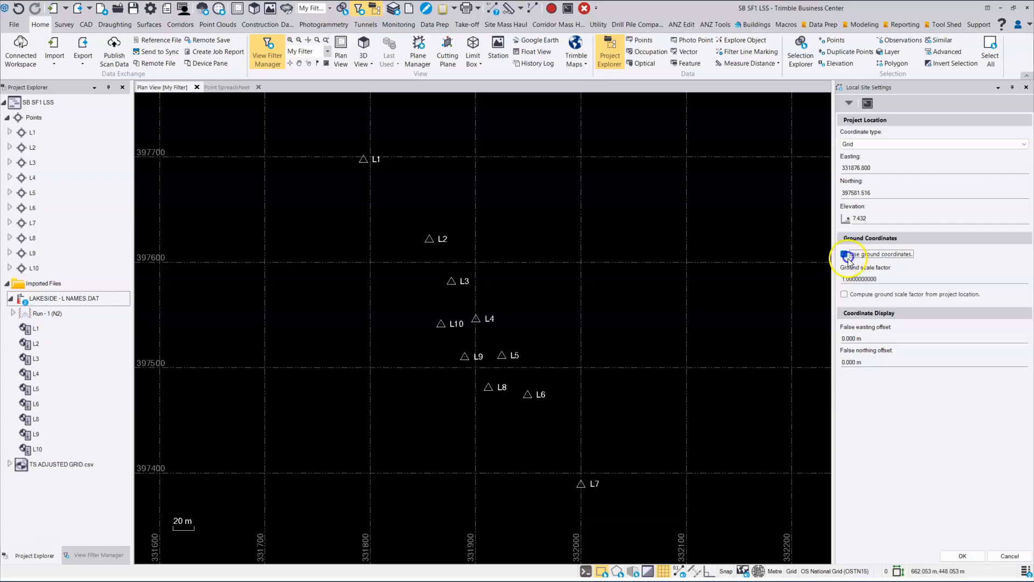
pyautogui.click(845, 294)
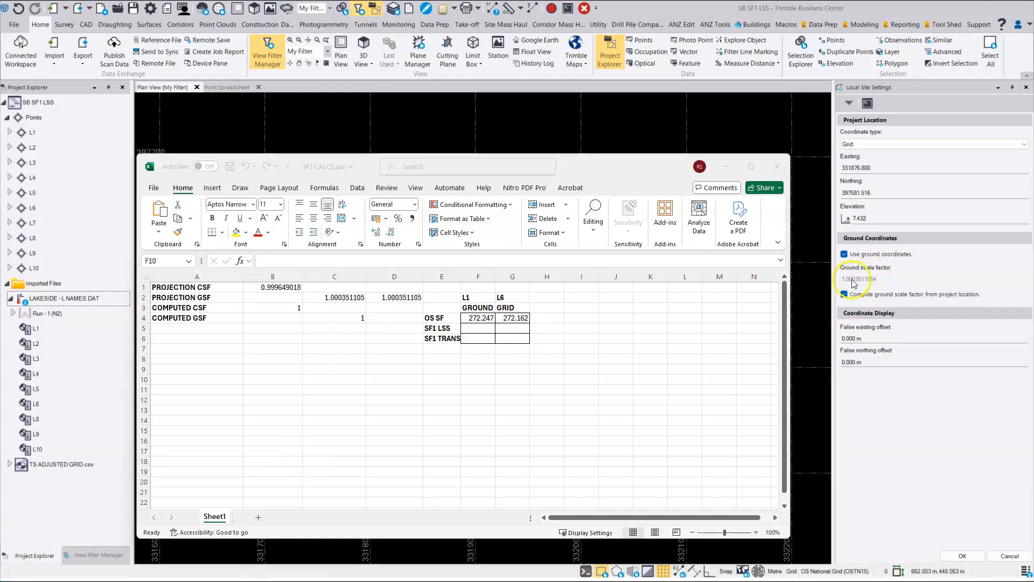
# - Compare the projection GSF values in C2 and D2 of the SF1 CALCS workbook with the computed ground scale factor, and minimize the workbook
pyautogui.click(409, 295)
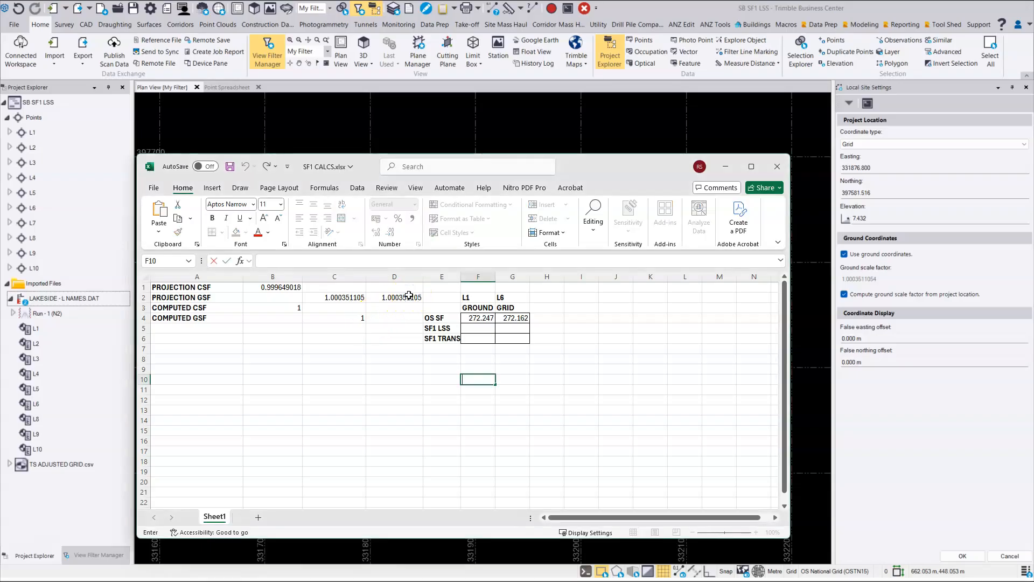
pyautogui.click(349, 296)
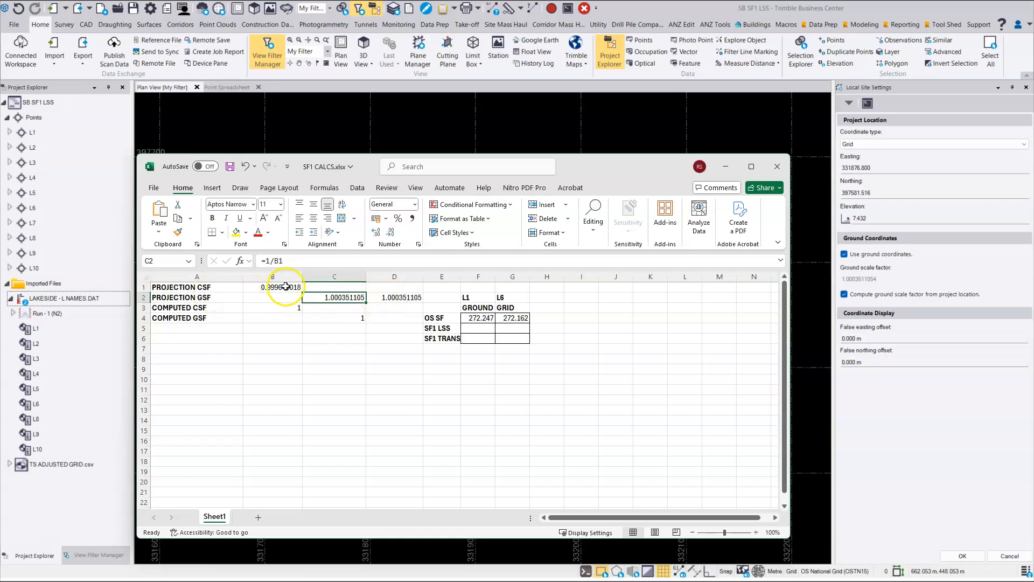
pyautogui.click(390, 298)
pyautogui.click(352, 298)
pyautogui.click(385, 296)
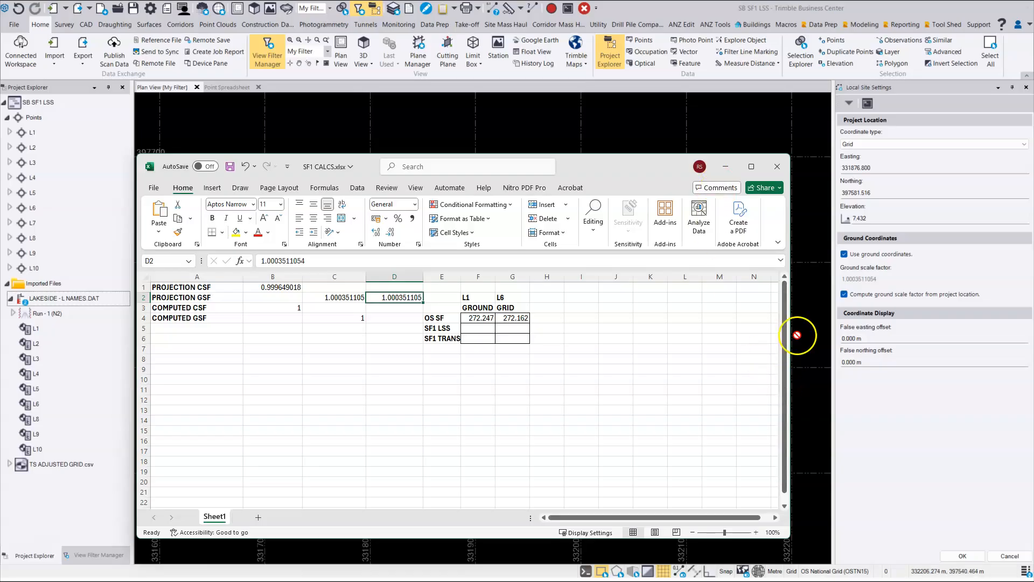
pyautogui.click(727, 166)
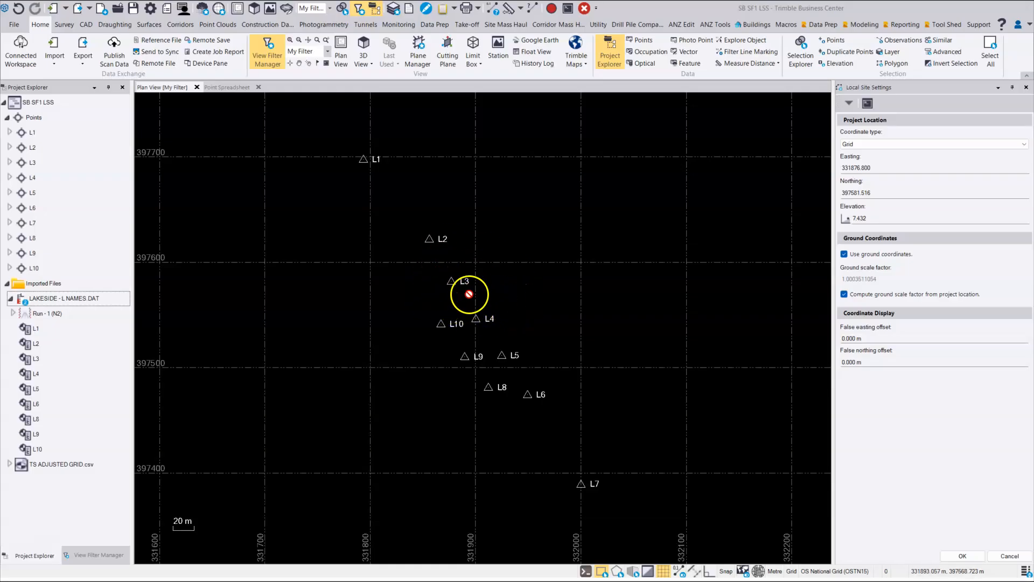
# - Apply the local site settings to the project
pyautogui.click(972, 556)
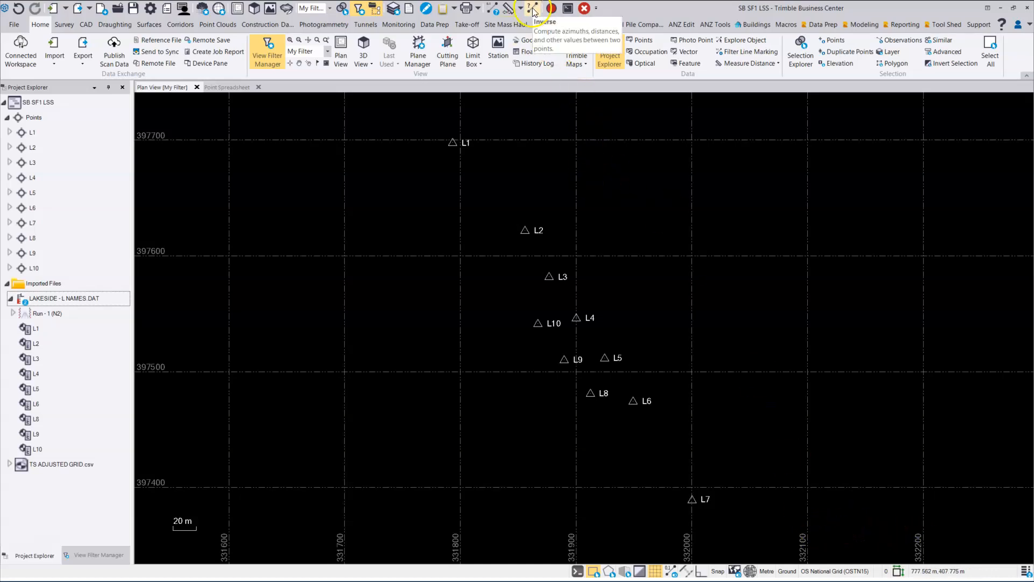
# - Check the points' combined scale factors in the Point Spreadsheet, and compute the inverse from L1 to L6 in the plan view
pyautogui.click(224, 89)
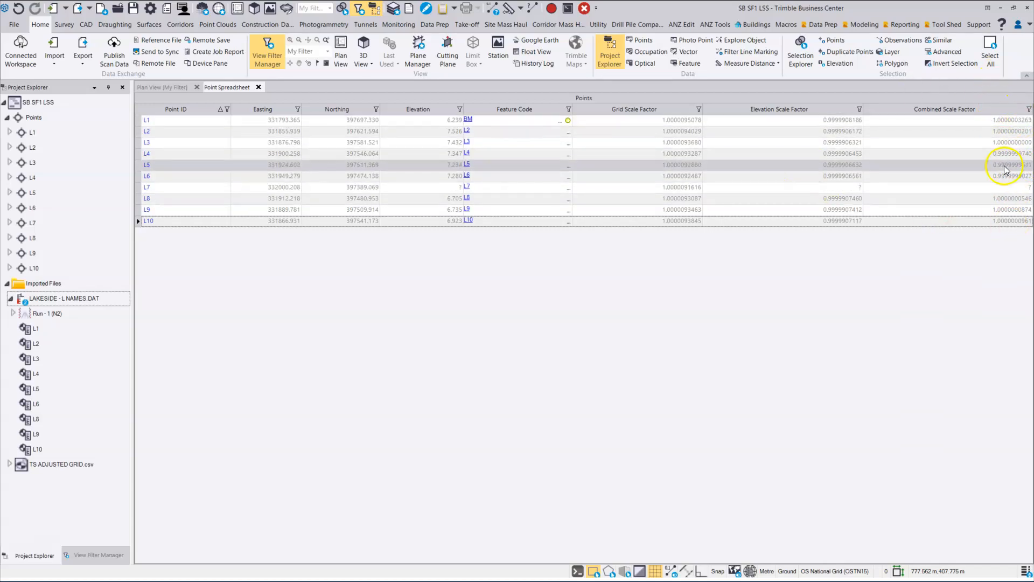
pyautogui.click(166, 88)
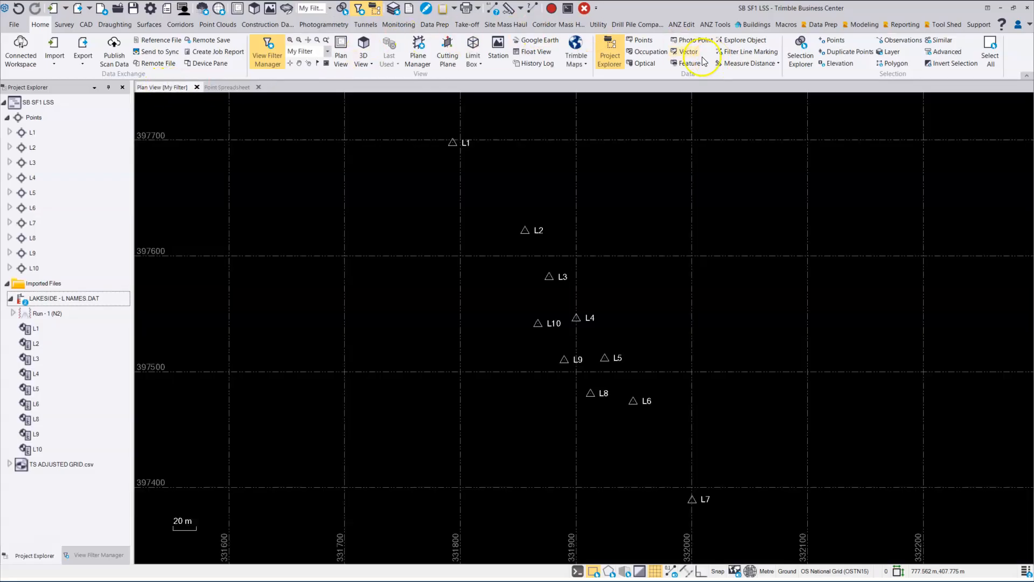
pyautogui.click(533, 8)
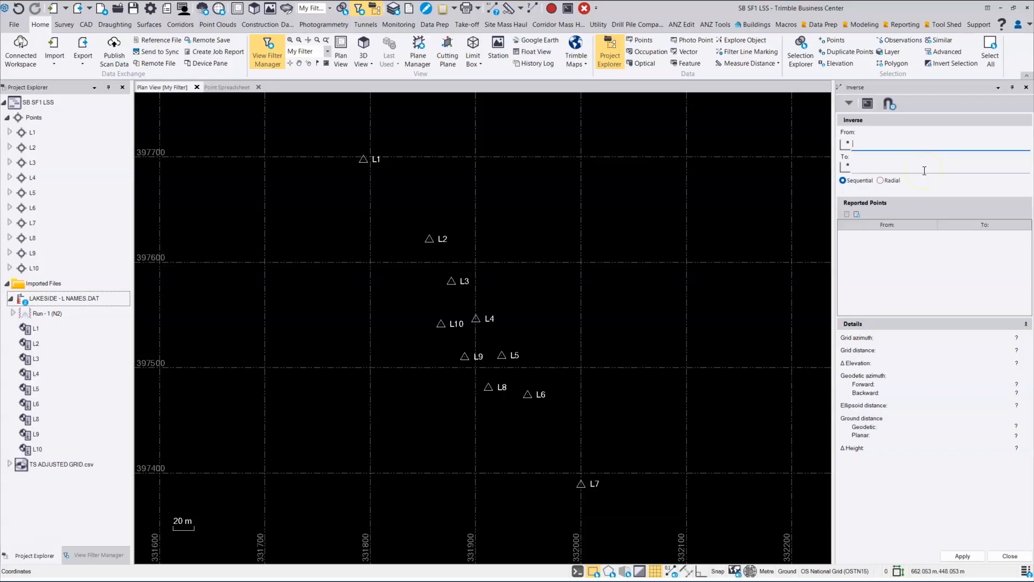
pyautogui.write('L6')
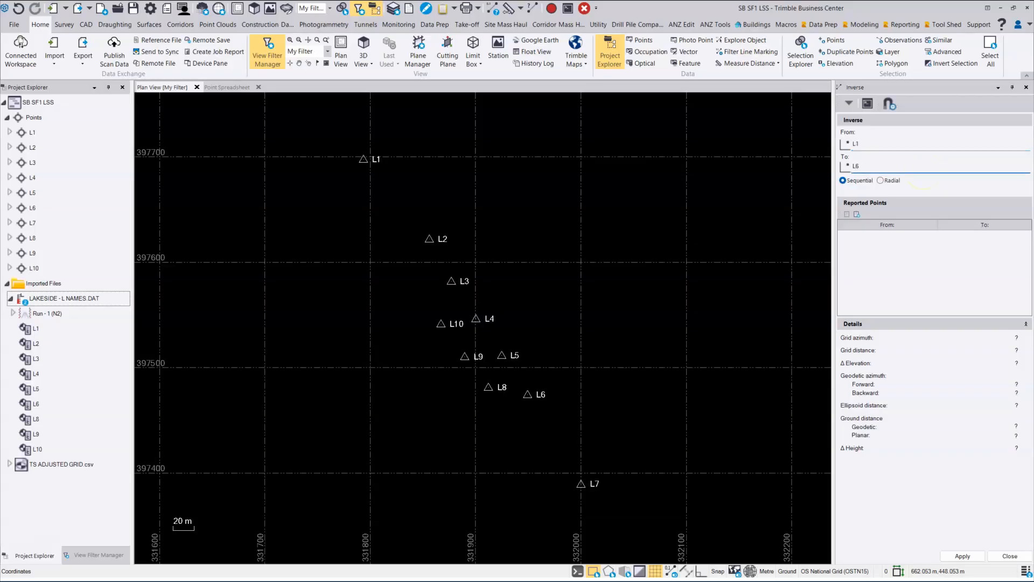
pyautogui.press('Return')
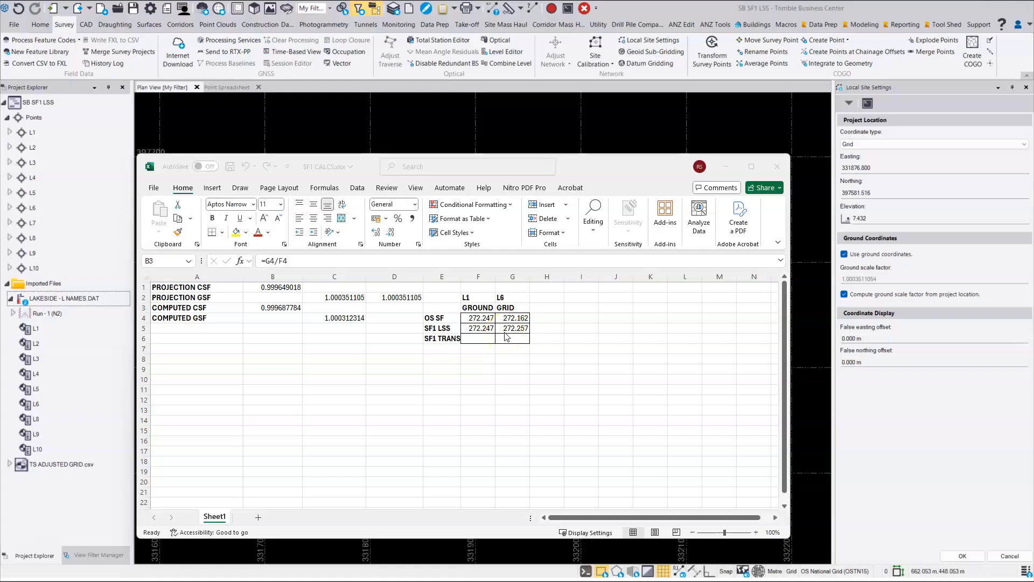
# - Examine the computed CSF formula in B3 of the SF1 CALCS workbook and move the workbook window higher
pyautogui.click(291, 306)
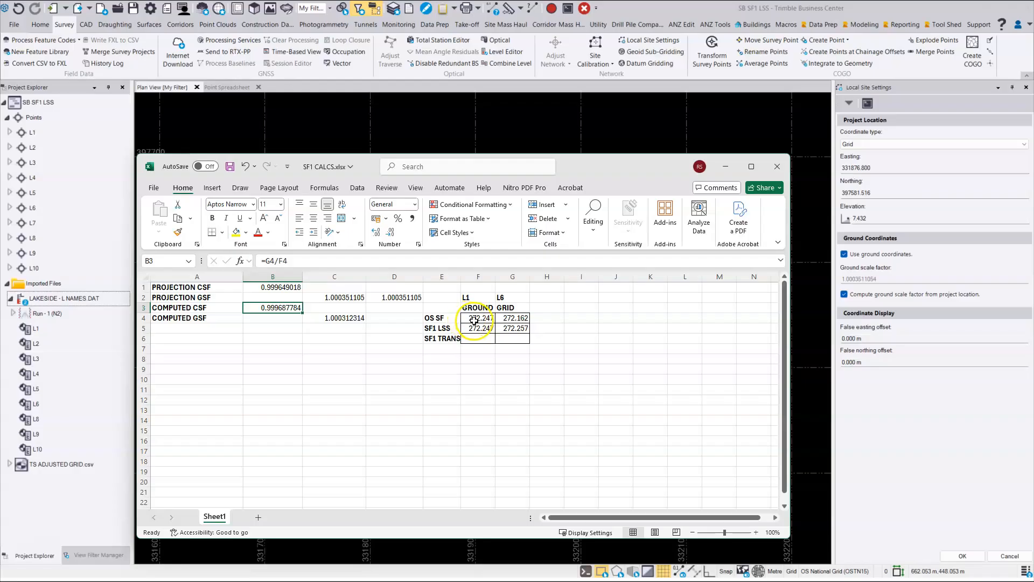
pyautogui.click(284, 308)
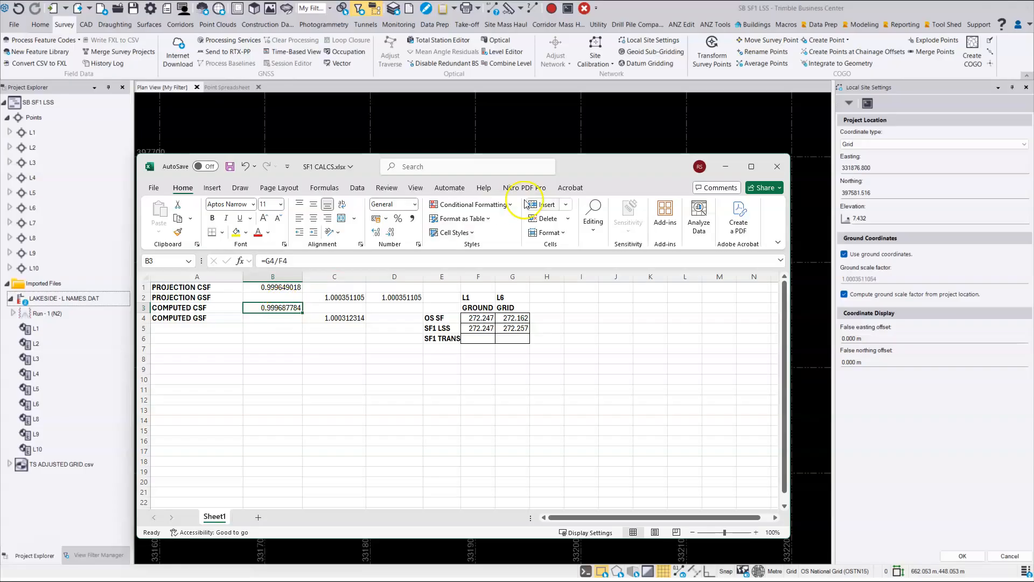
pyautogui.moveTo(600, 165); pyautogui.dragTo(609, 135)
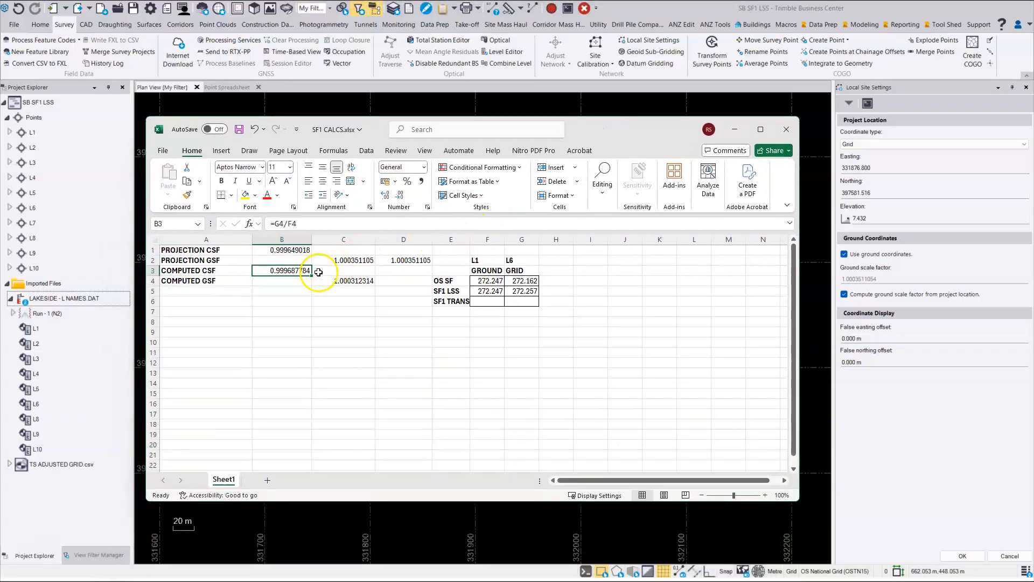
# - Copy the computed GSF from C4, turn off computing from the project location, and set the ground scale factor to 1.000312314
pyautogui.click(353, 280)
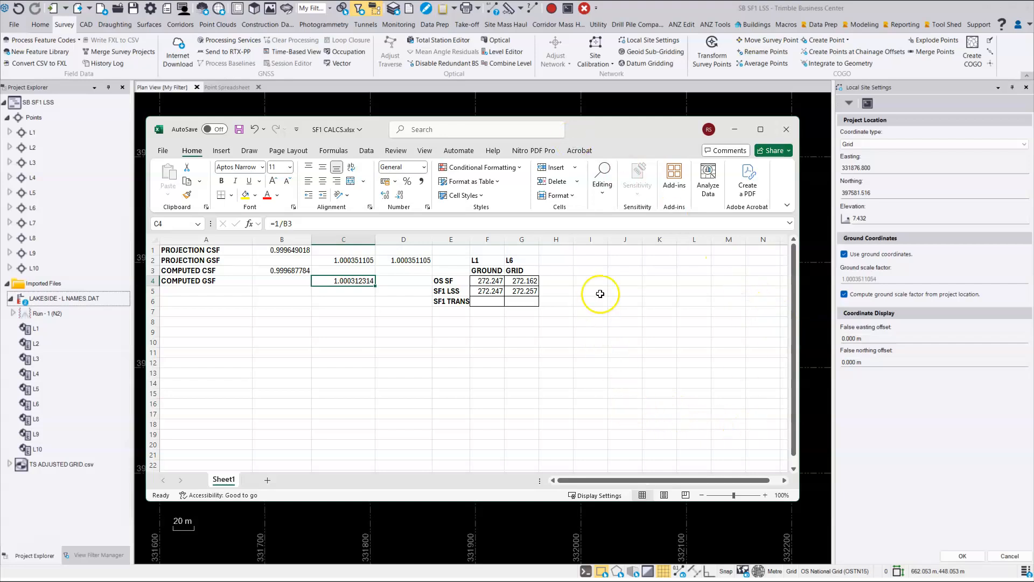
pyautogui.rightClick(349, 281)
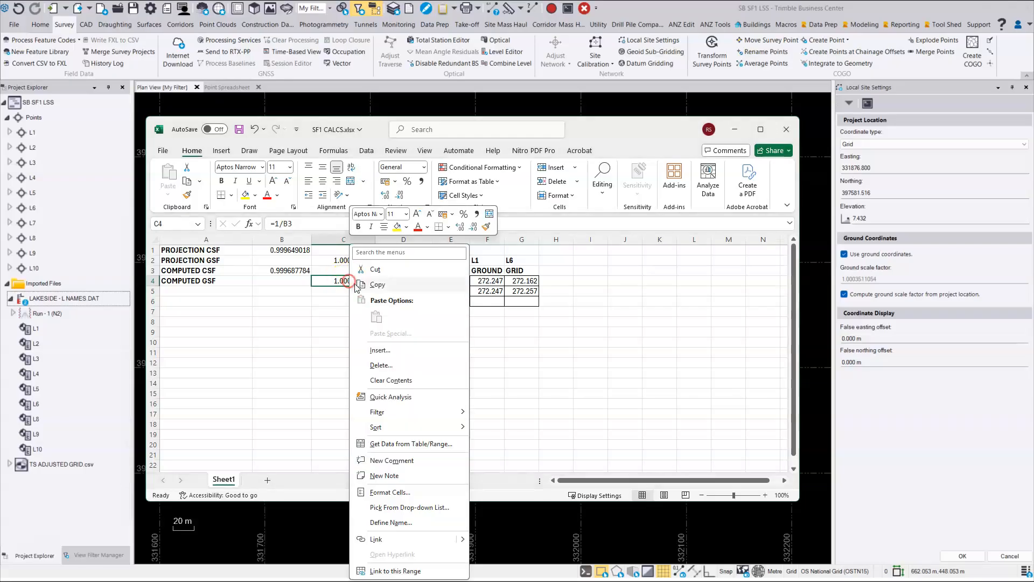
pyautogui.click(392, 286)
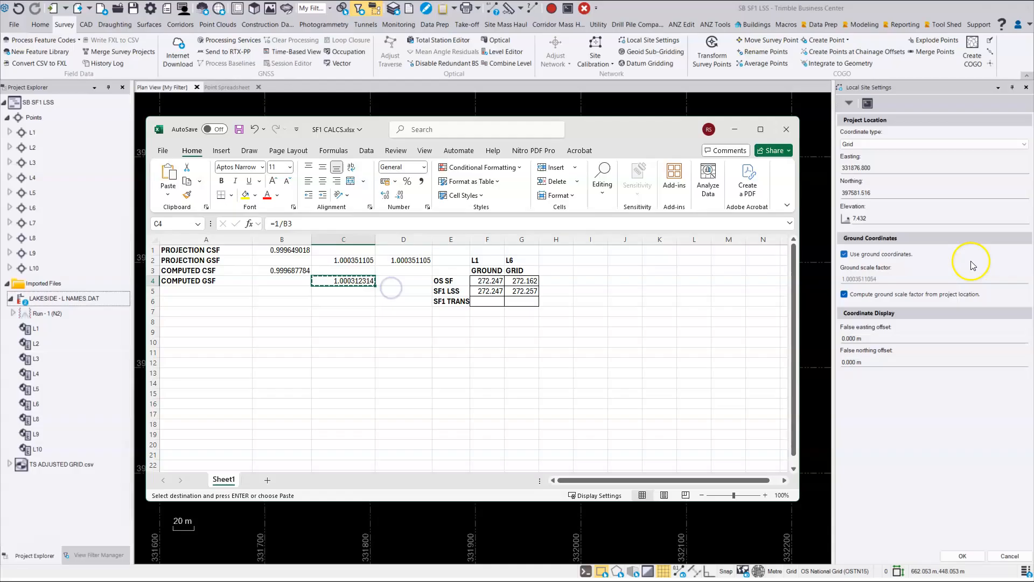
pyautogui.click(907, 276)
pyautogui.click(846, 294)
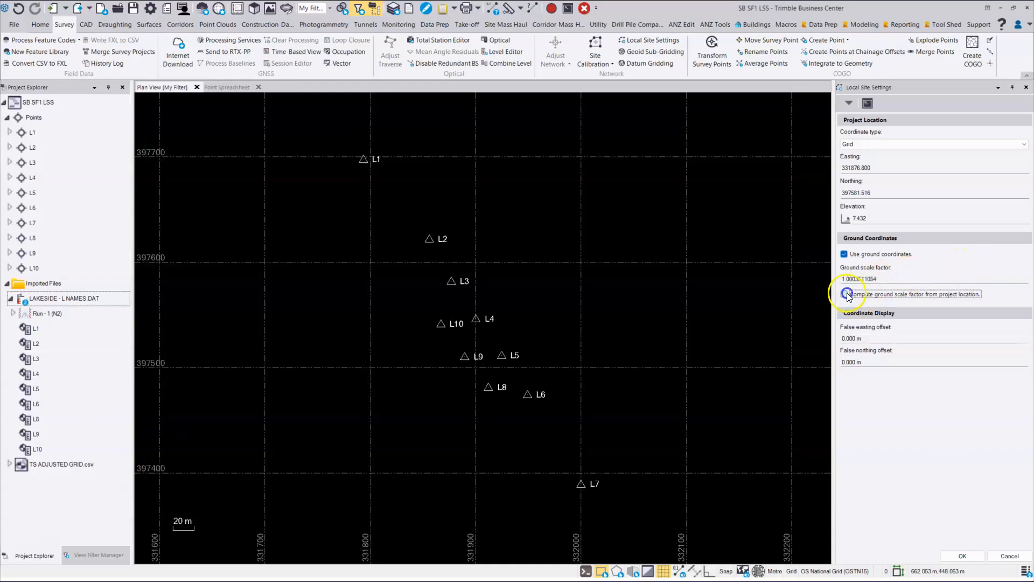
pyautogui.click(882, 280)
pyautogui.rightClick(853, 280)
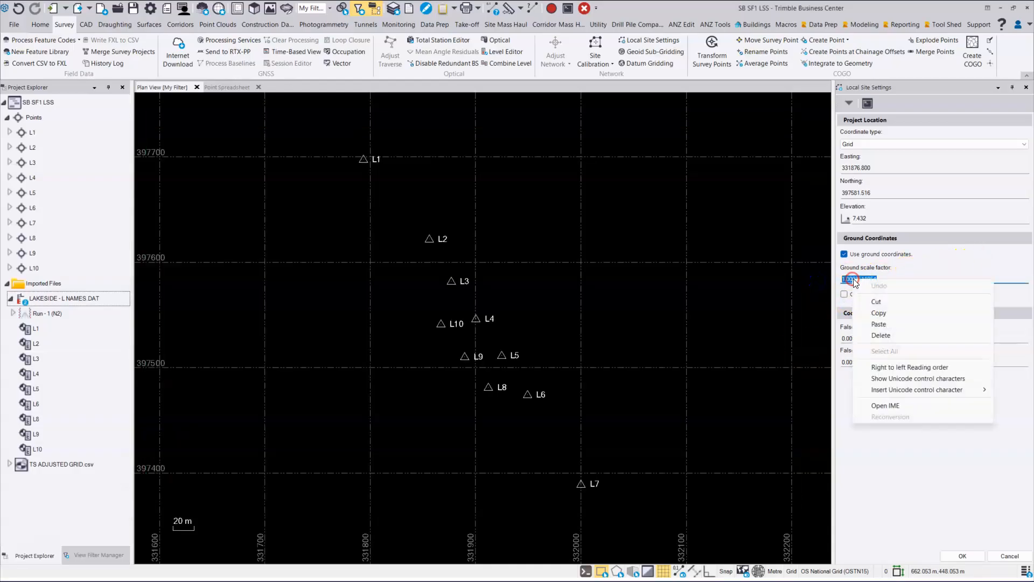
pyautogui.click(880, 324)
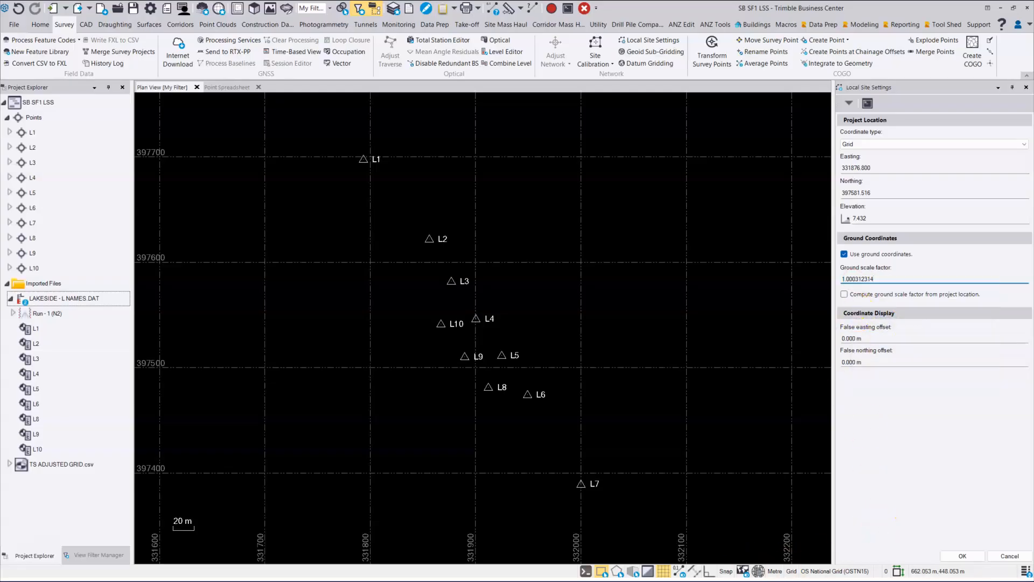
# - Compare the entered ground scale factor with C4 in the workbook, and apply the local site settings
pyautogui.hotkey('alt', 'Tab')
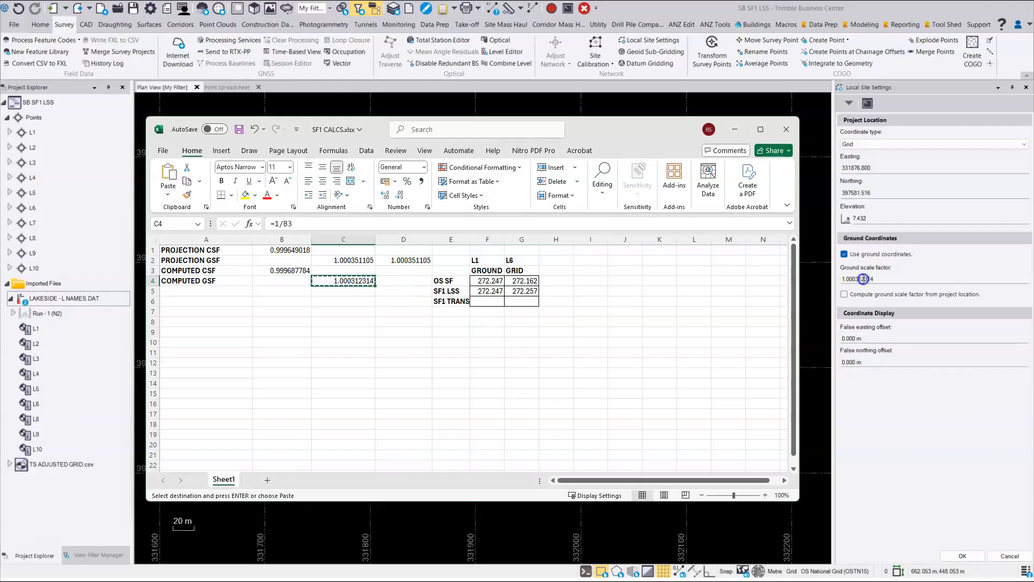
pyautogui.click(735, 130)
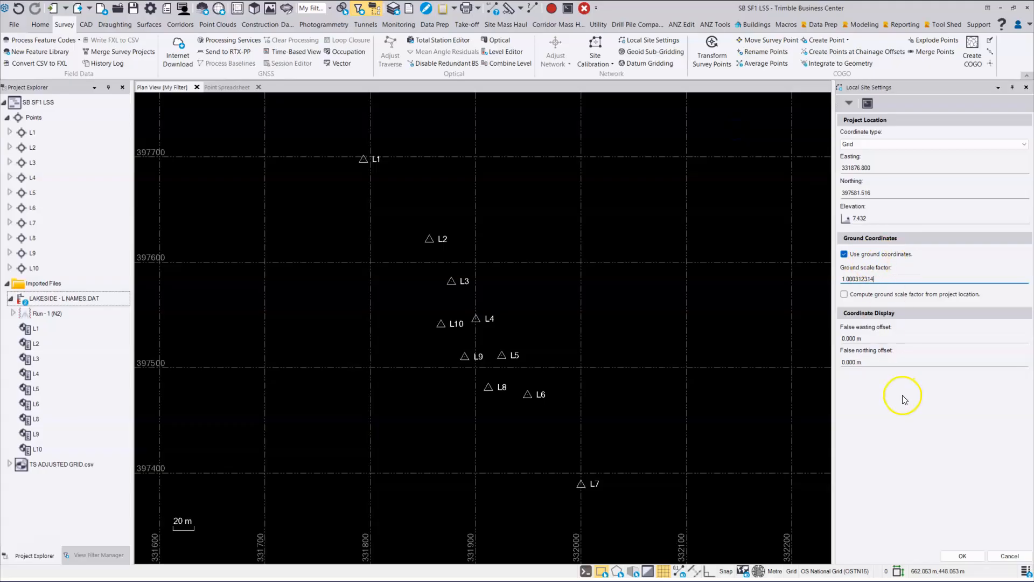
pyautogui.click(970, 561)
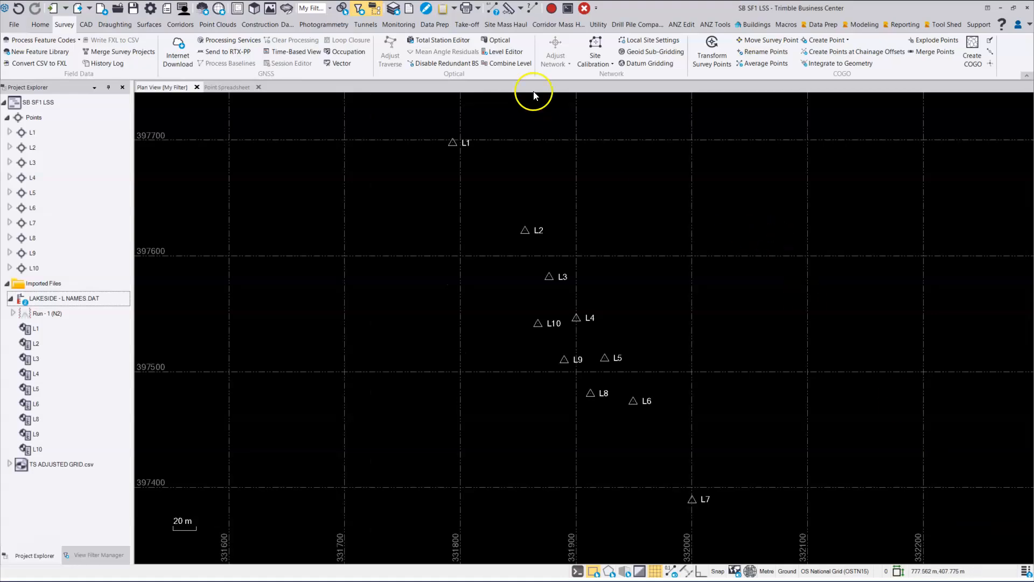
# - Compute the inverse from L1 to L6 with the applied ground scale factor
pyautogui.click(533, 8)
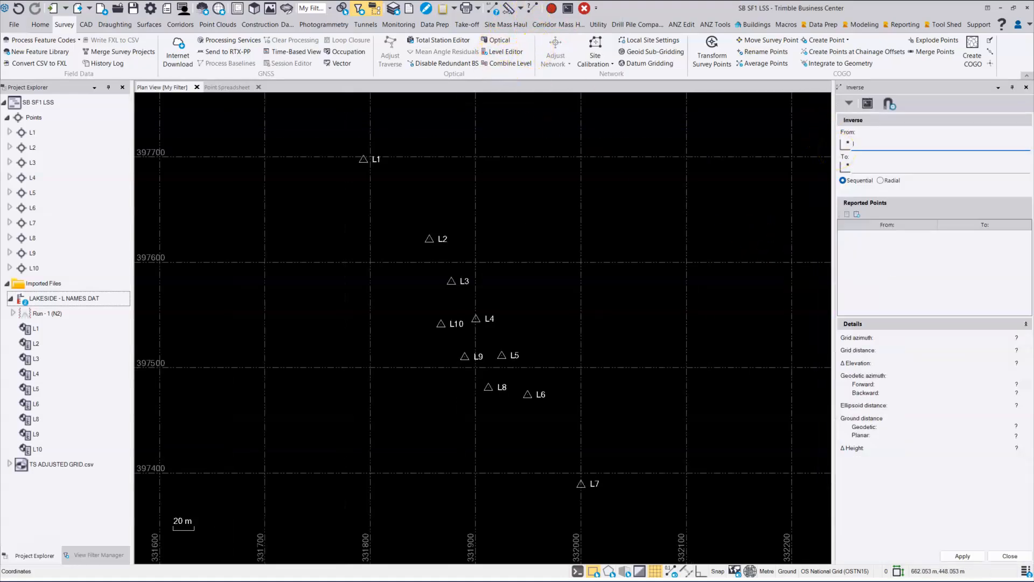
pyautogui.press('Tab')
pyautogui.write('L')
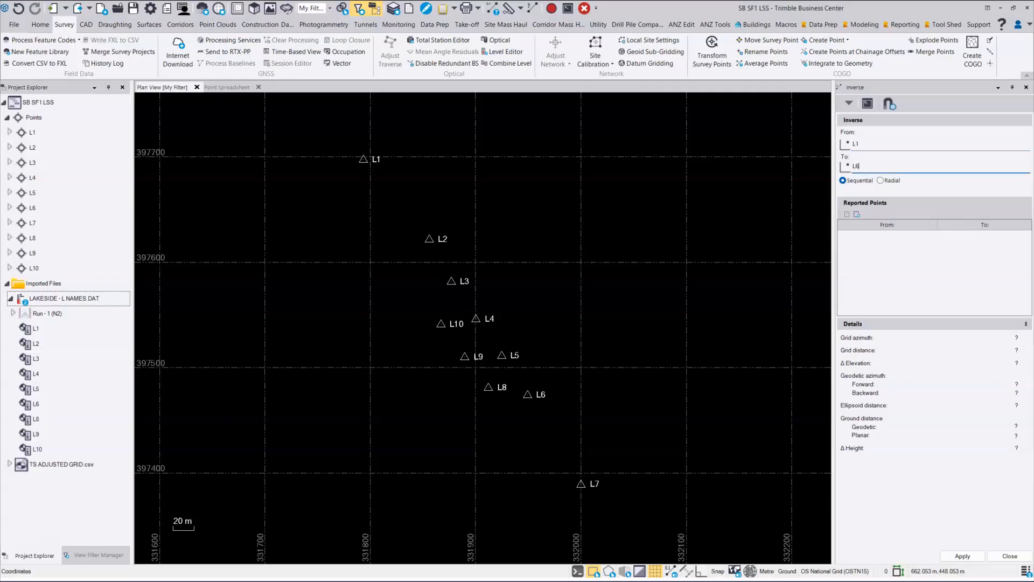
pyautogui.write('6')
pyautogui.press('Return')
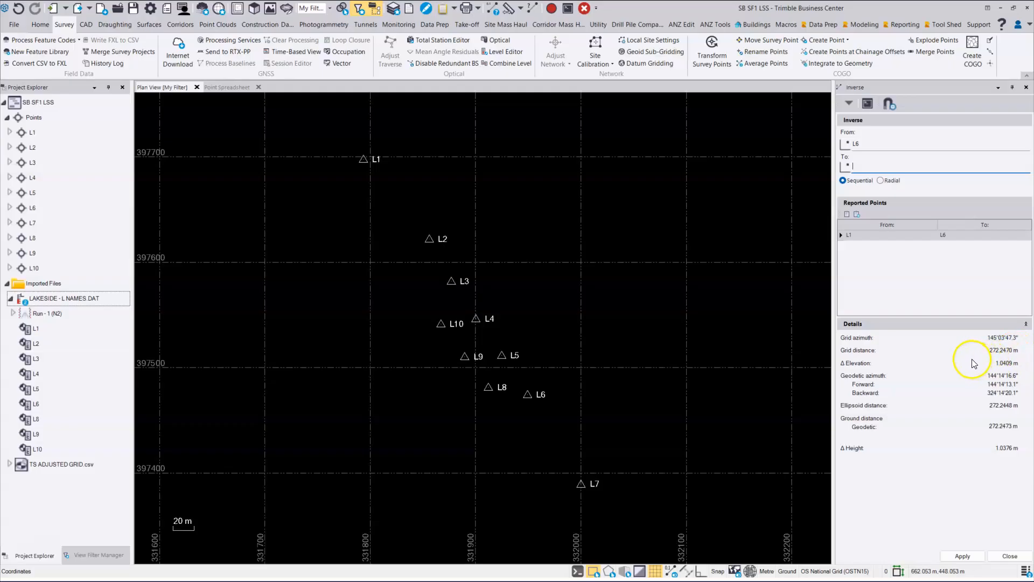
# - Review the grid, elevation and combined scale factors in the Point Spreadsheet and return to the plan view
pyautogui.click(223, 88)
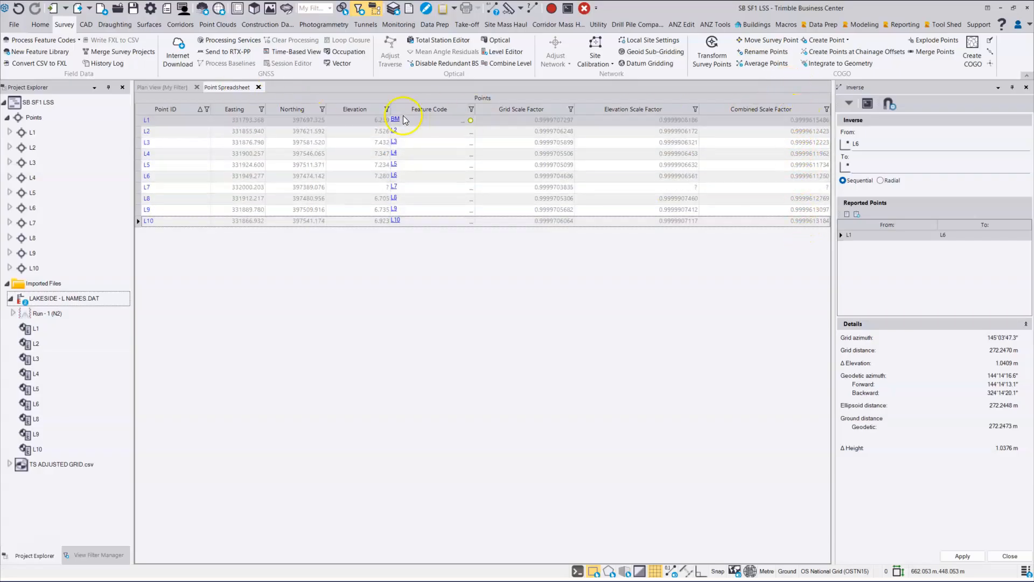
pyautogui.click(161, 87)
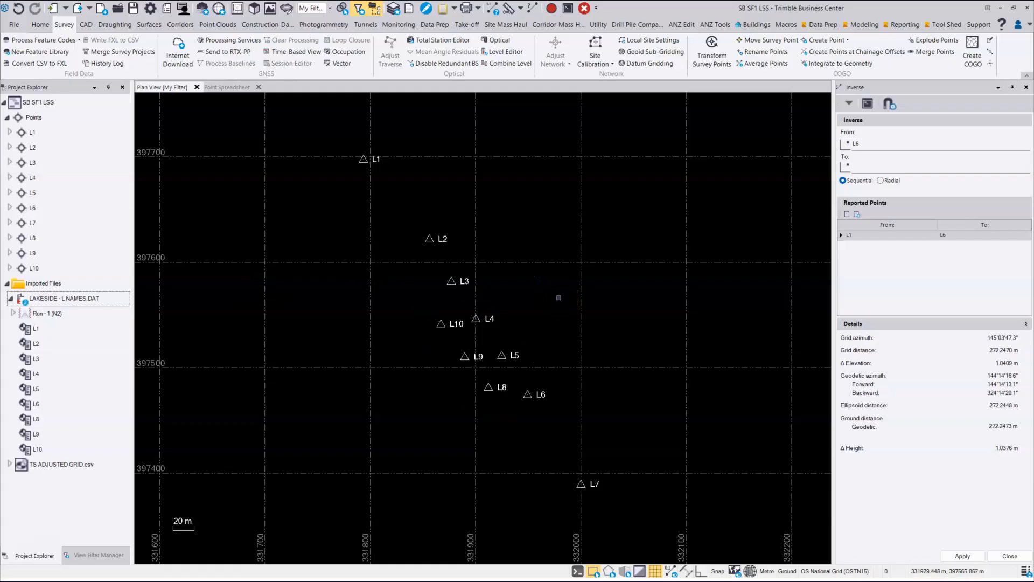
pyautogui.click(567, 304)
# - Compare the SF1 TRANS ground and grid distances in F6 and G6 of the SF1 CALCS workbook
pyautogui.click(54, 550)
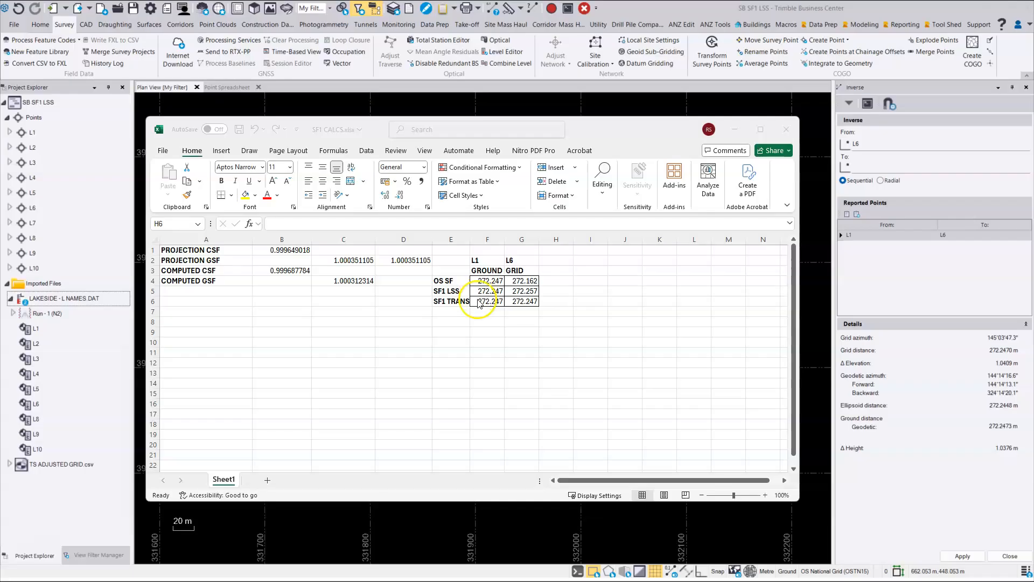
pyautogui.click(511, 303)
pyautogui.click(488, 302)
pyautogui.click(487, 352)
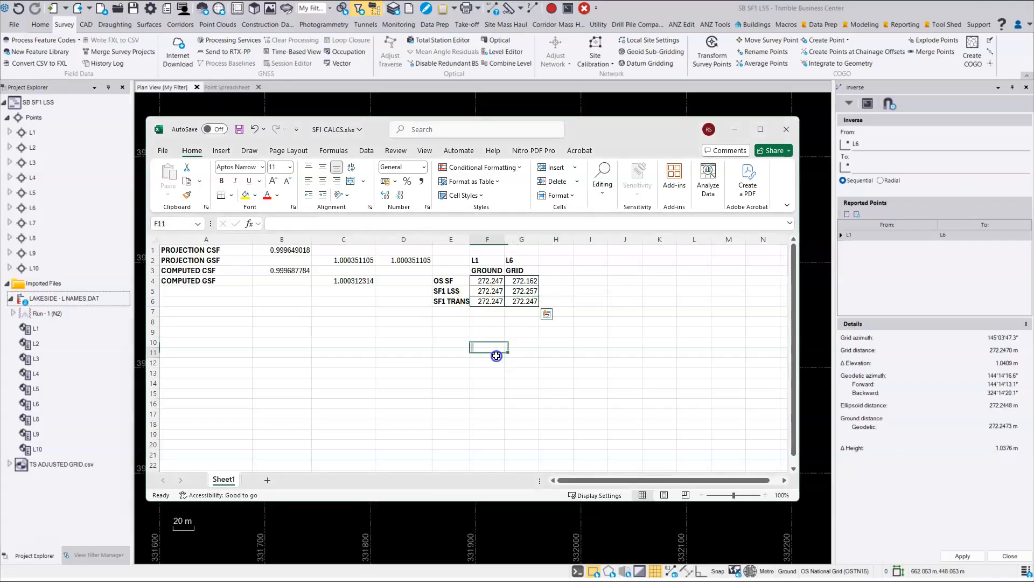